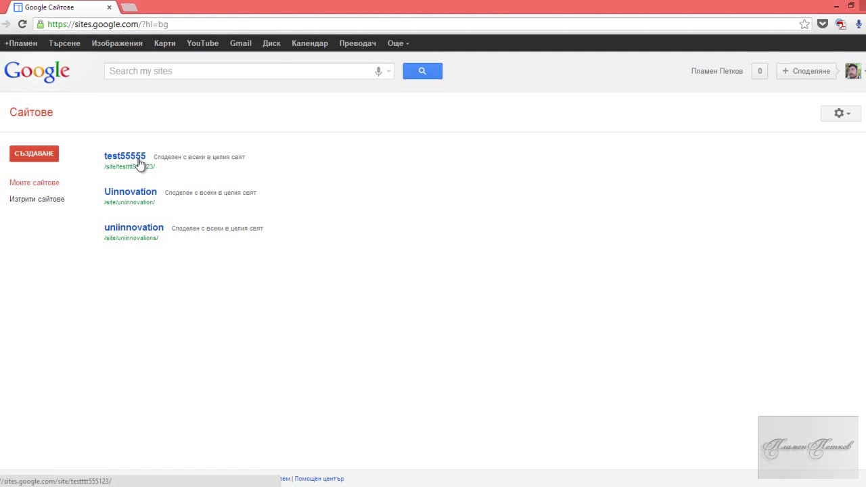
Open the test55555 site and delete the existing body text of its home page in edit mode.
click(140, 163)
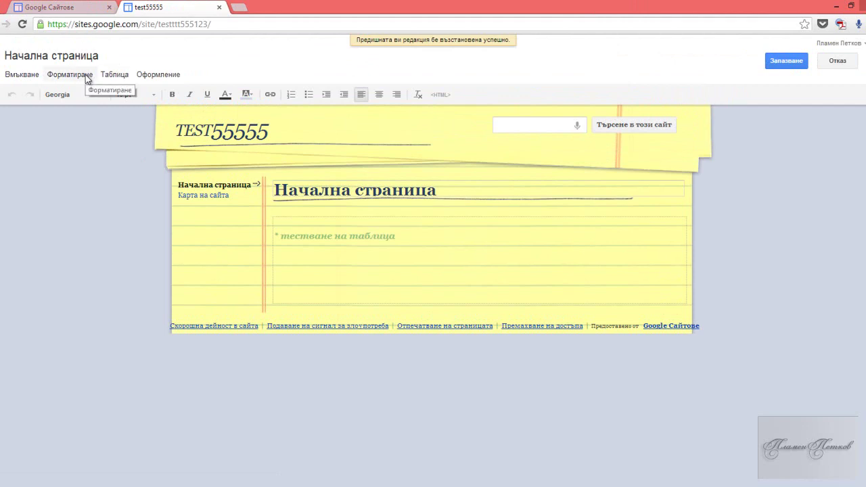
key(BackSpace)
key(BackSpace)
key(BackSpace)
key(BackSpace)
key(BackSpace)
key(BackSpace)
key(BackSpace)
key(BackSpace)
key(BackSpace)
key(BackSpace)
key(BackSpace)
key(BackSpace)
key(BackSpace)
key(BackSpace)
key(BackSpace)
key(BackSpace)
key(BackSpace)
key(BackSpace)
key(BackSpace)
key(BackSpace)
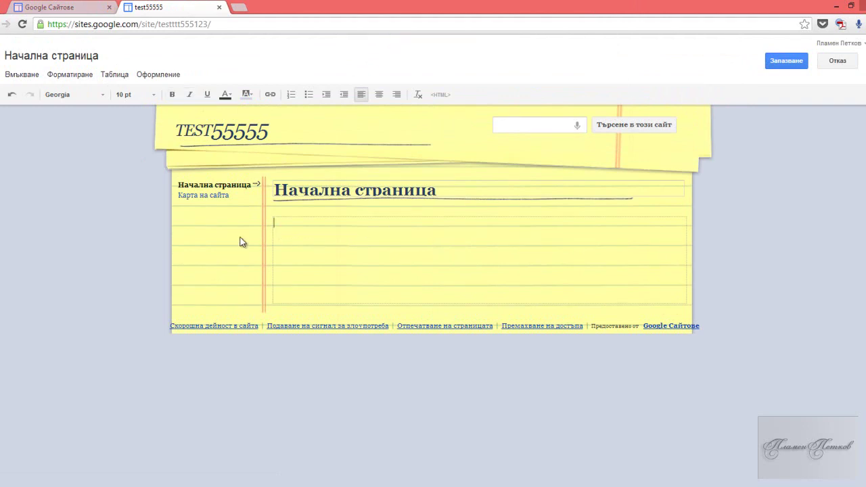
Replace the home page's title with "Тестова страница".
click(470, 189)
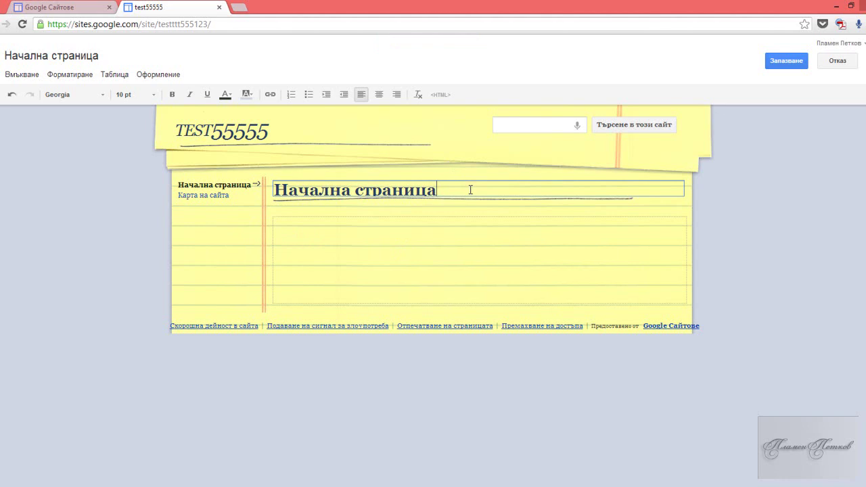
key(BackSpace)
key(BackSpace)
key(BackSpace)
key(BackSpace)
key(BackSpace)
key(BackSpace)
key(BackSpace)
key(BackSpace)
key(BackSpace)
key(BackSpace)
key(BackSpace)
key(BackSpace)
key(BackSpace)
key(BackSpace)
key(BackSpace)
key(BackSpace)
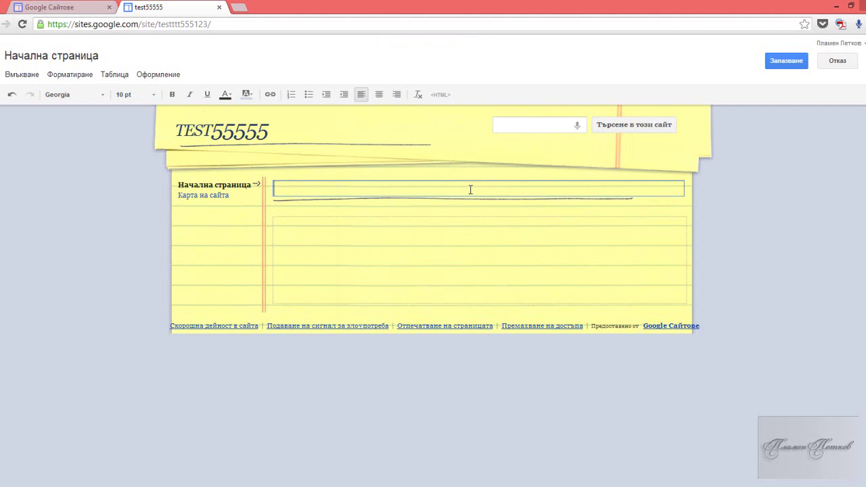
text(Тестова страница)
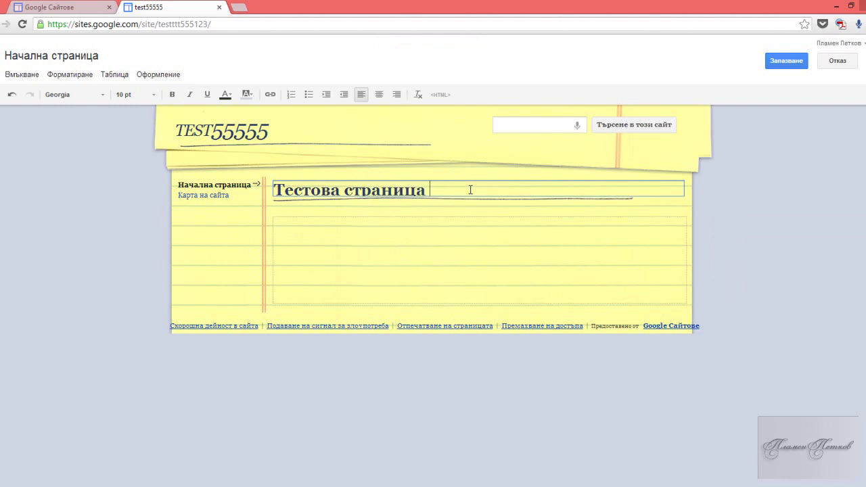
Enter the text "* Книги" in the page body, with a capital К.
click(417, 260)
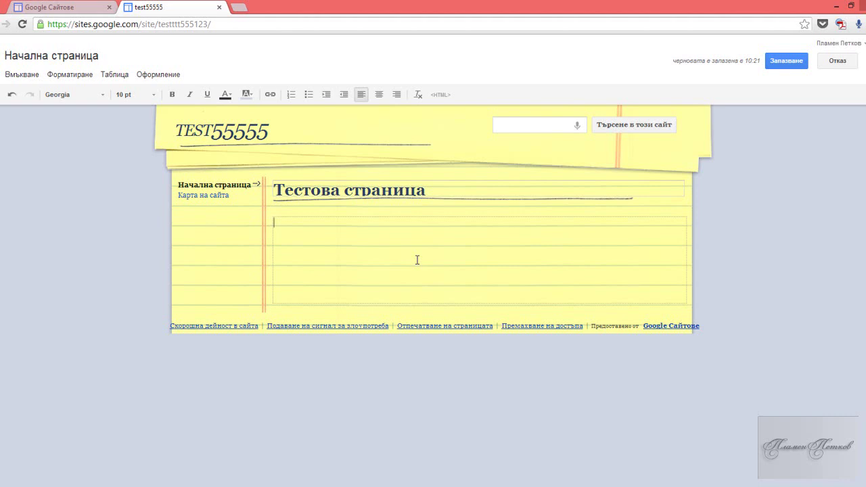
click(417, 259)
text(книги)
drag(315, 221, 270, 223)
click(285, 223)
key(BackSpace)
text(К)
Format the "* Книги" text in green at a font size of 16 pt.
drag(305, 220, 275, 223)
click(229, 99)
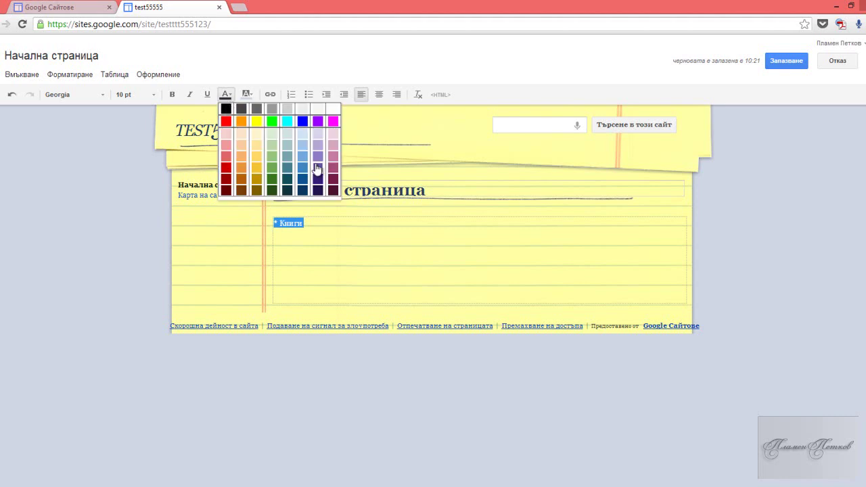
click(271, 169)
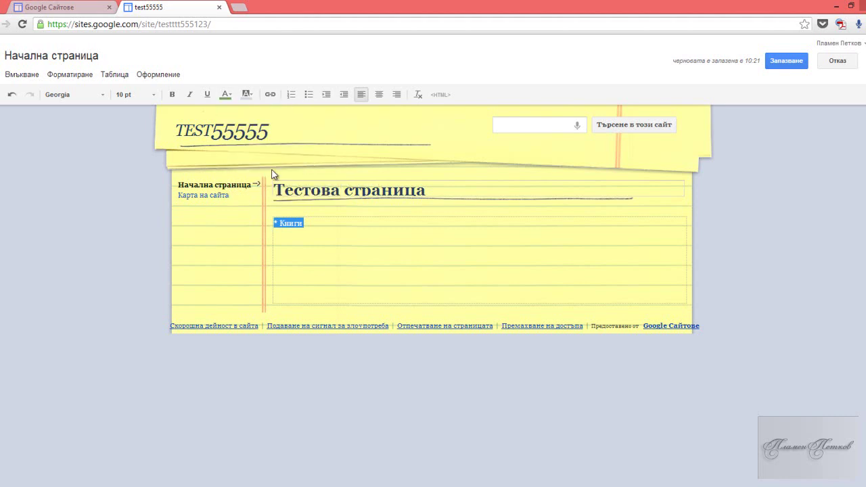
click(155, 95)
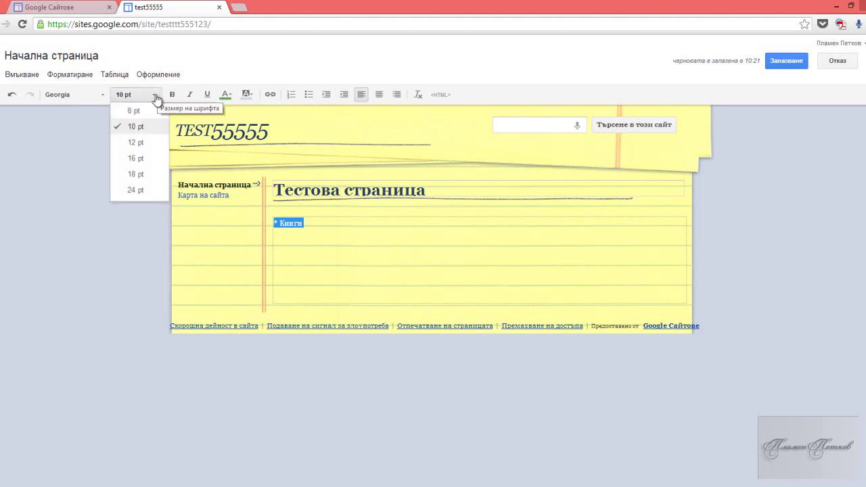
click(136, 158)
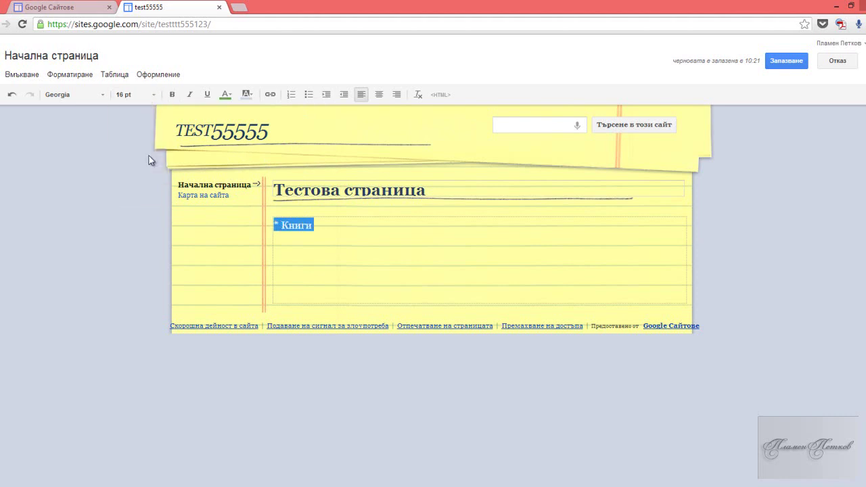
Begin a link on the "* Книги" text, select Начална страница in the site map, and choose to create a new page as the target.
click(346, 221)
drag(325, 224, 274, 225)
click(270, 95)
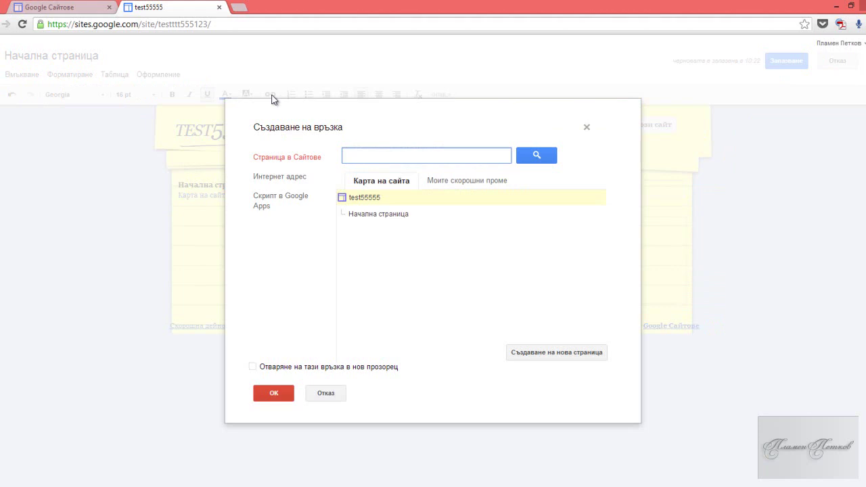
double_click(389, 215)
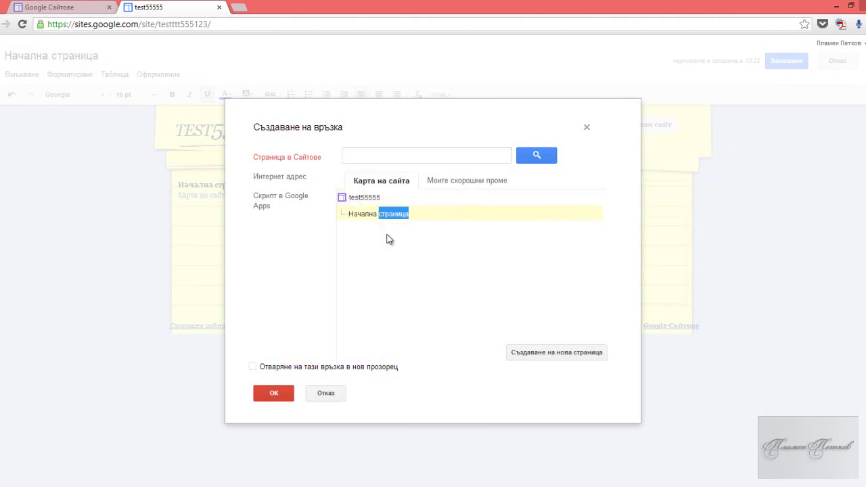
click(361, 217)
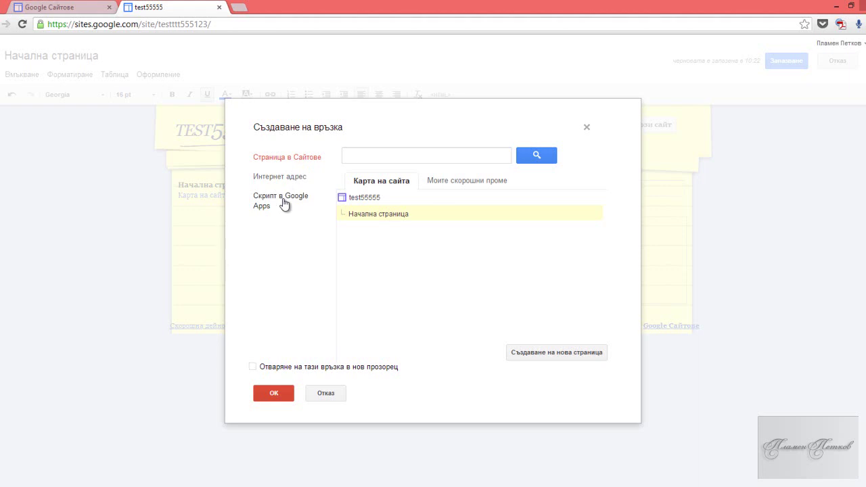
click(539, 353)
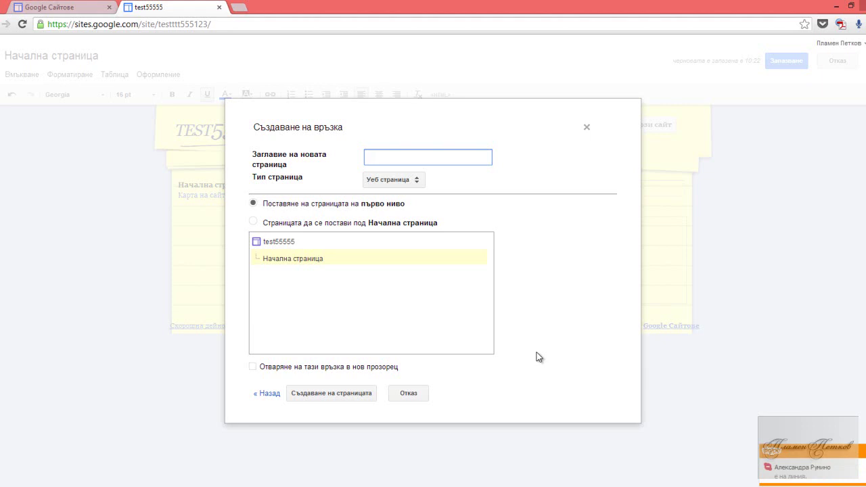
Create a web page titled "knigi" under Начална страница and insert the link to it.
text(knigi)
click(417, 184)
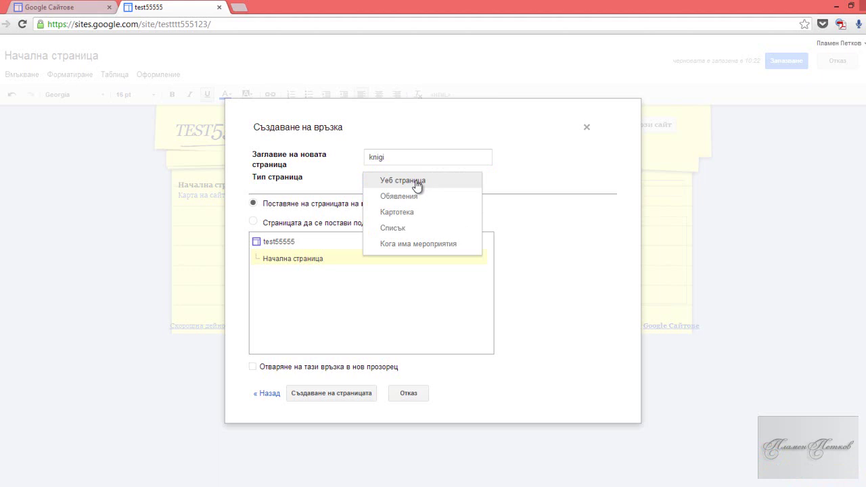
click(417, 182)
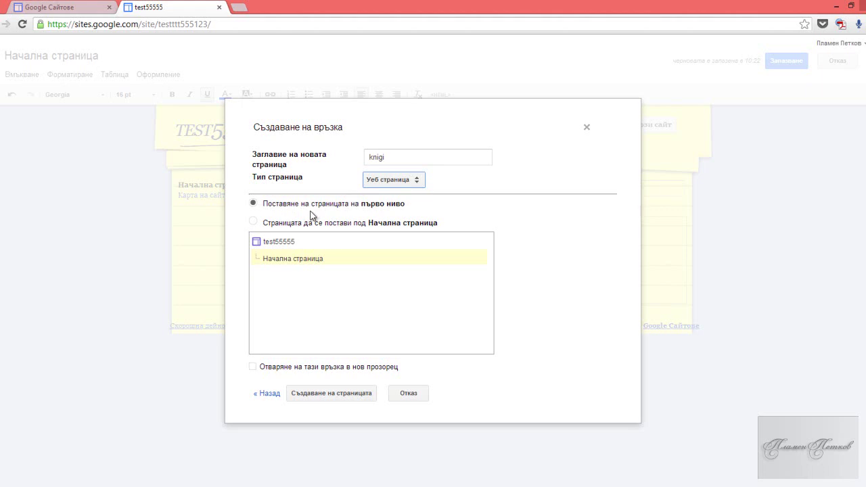
click(254, 223)
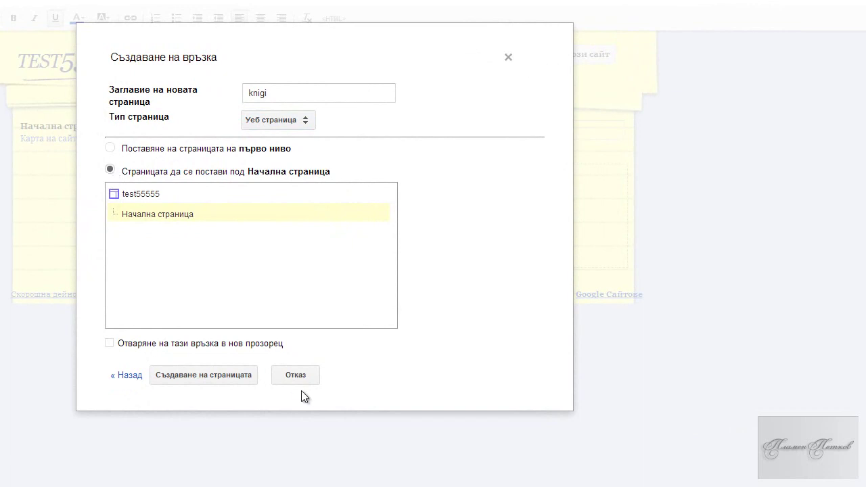
click(234, 376)
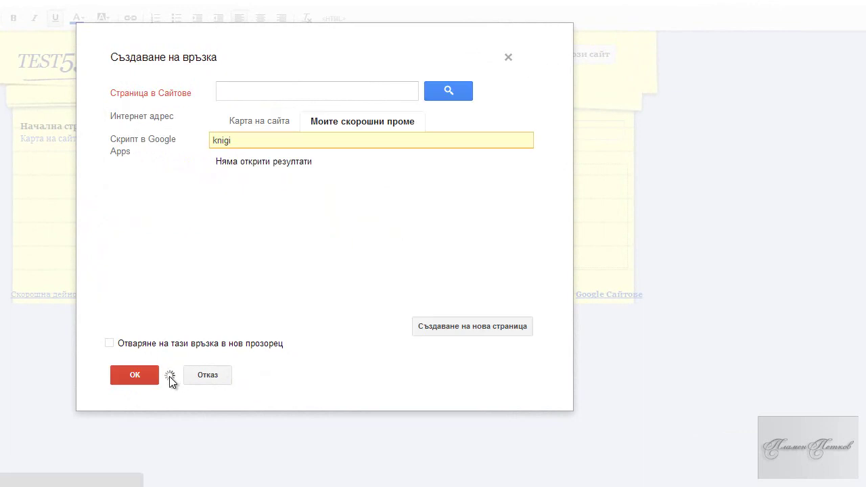
click(146, 374)
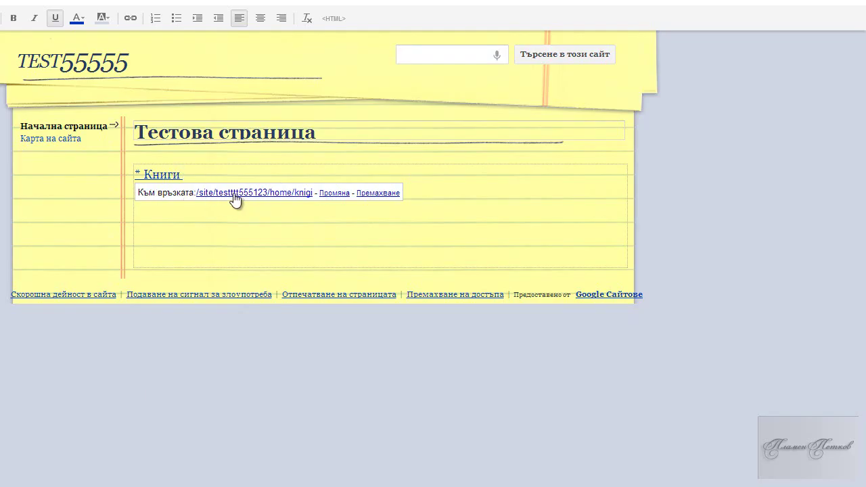
Save the home page, follow its "* Книги" link, and check the "/knigi" part of the new page's address.
click(74, 205)
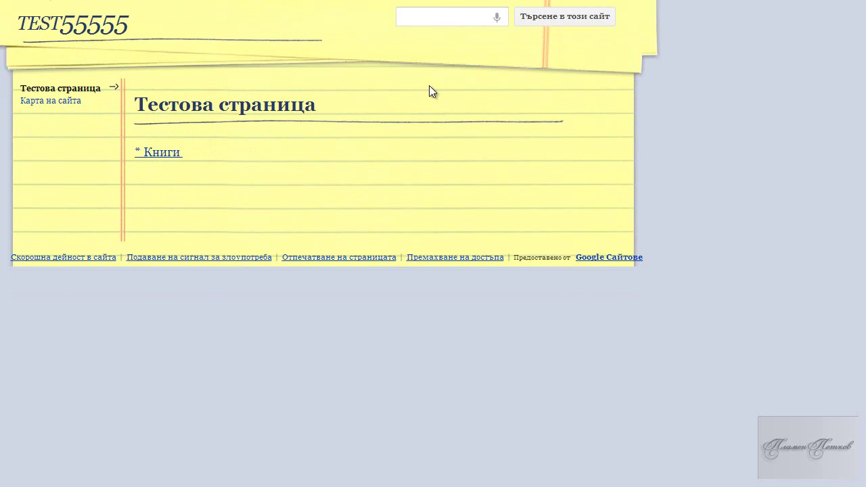
click(165, 152)
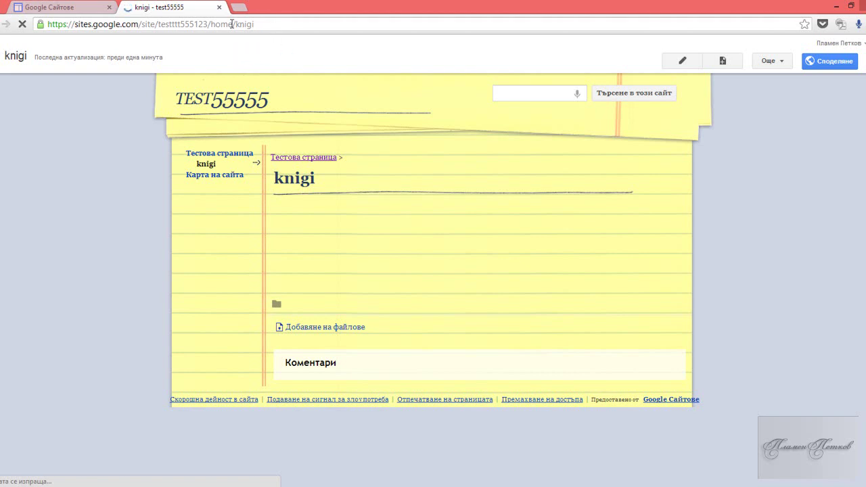
drag(233, 24, 257, 25)
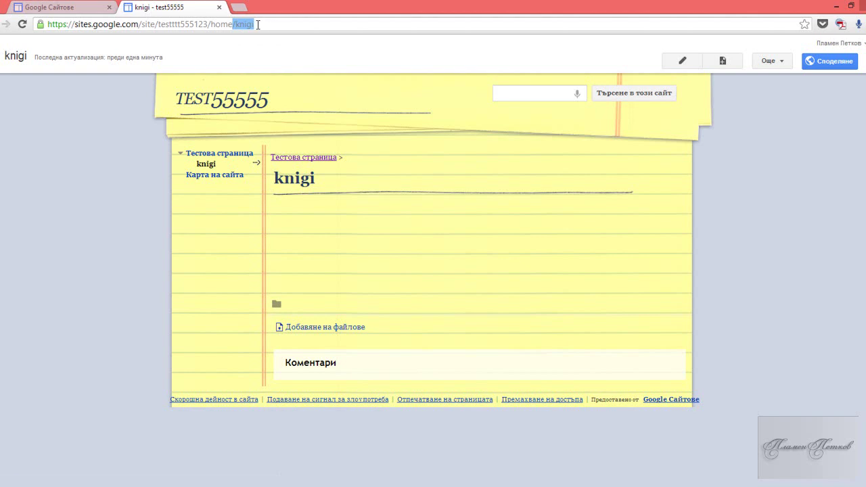
click(318, 189)
Edit the knigi page, change its title to "Книги", and save it.
click(683, 61)
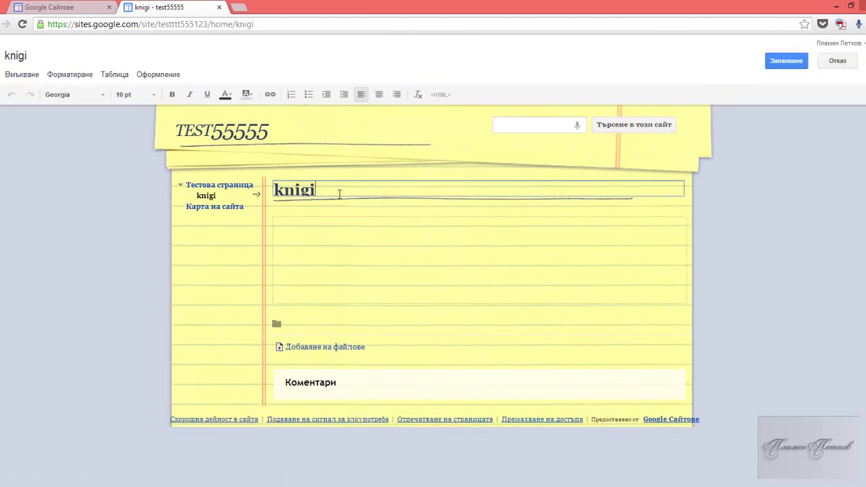
key(BackSpace)
key(BackSpace)
key(BackSpace)
key(BackSpace)
key(BackSpace)
text(Книги)
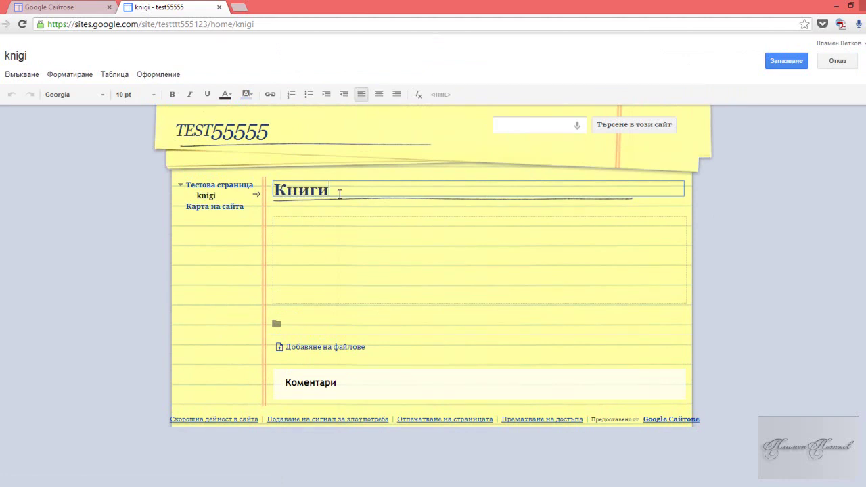
click(776, 66)
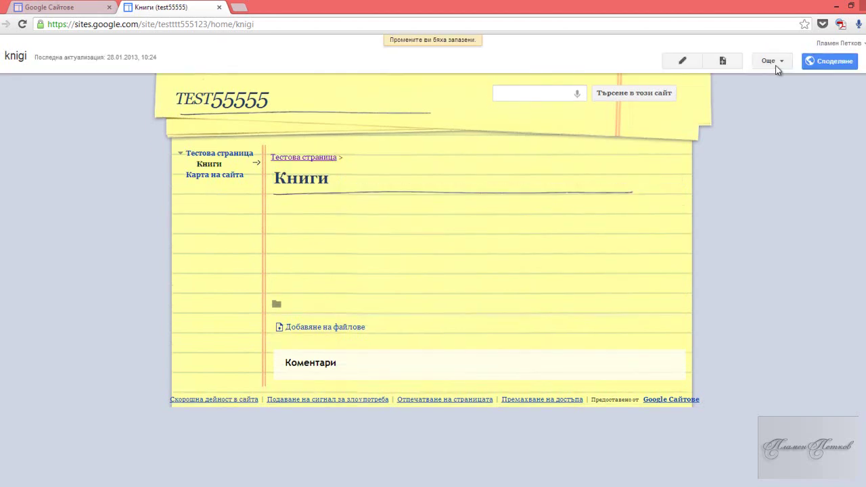
Visit Тестова страница and the site map, expand the page hierarchy, and open the Книги subpage from it.
click(205, 155)
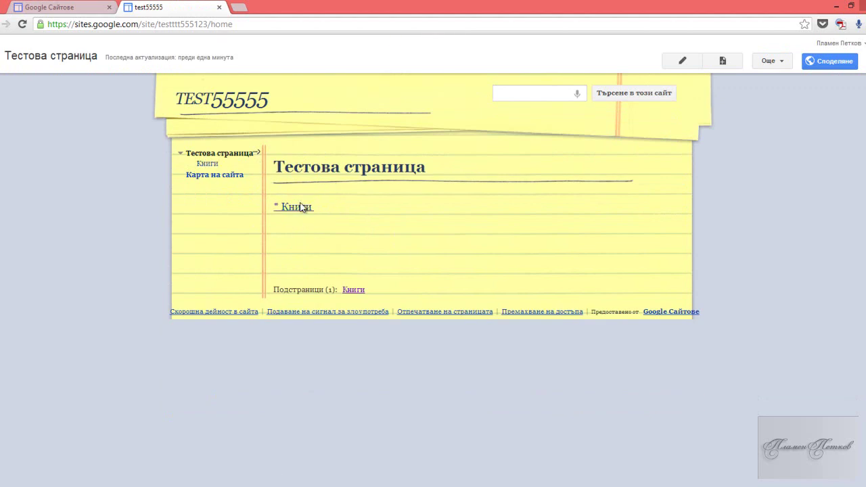
click(221, 176)
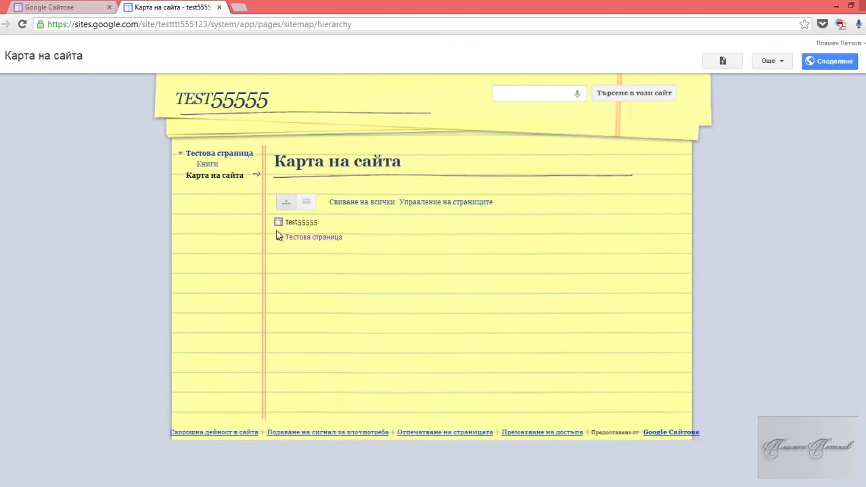
click(278, 238)
click(304, 253)
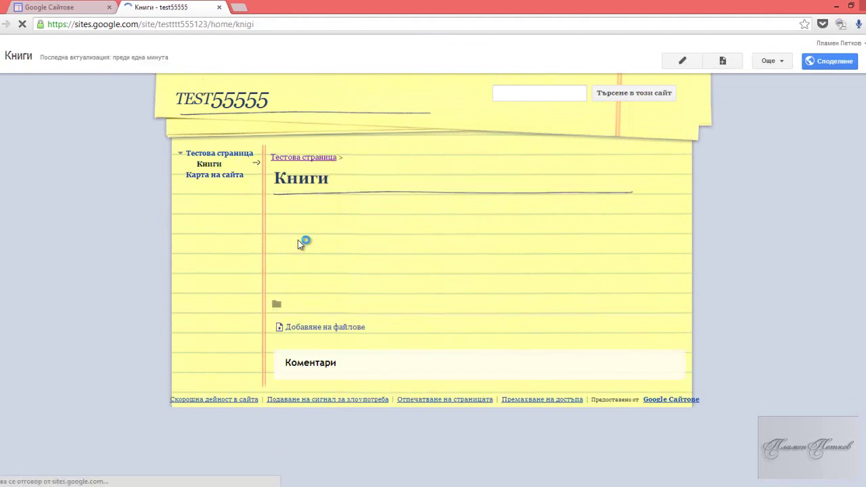
click(205, 164)
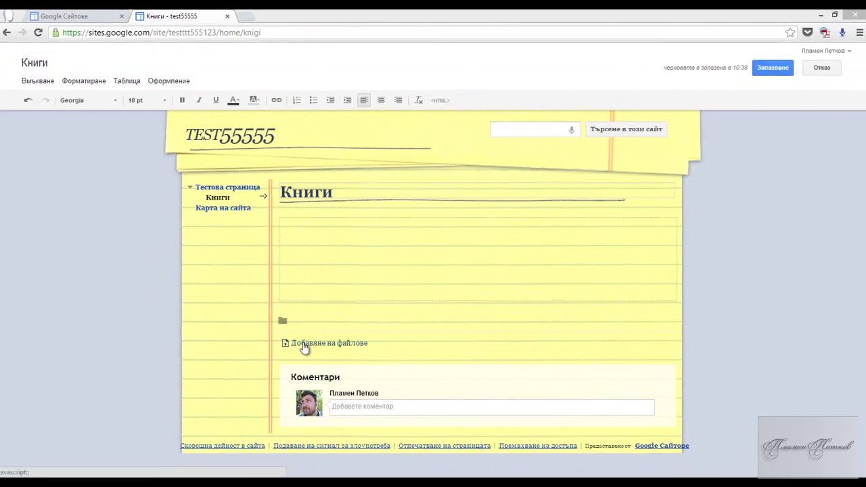
Upload all PDF files from the desktop folder "Приключенията на Шерлок Холмс" to the Книги page and review the attachments list.
click(303, 345)
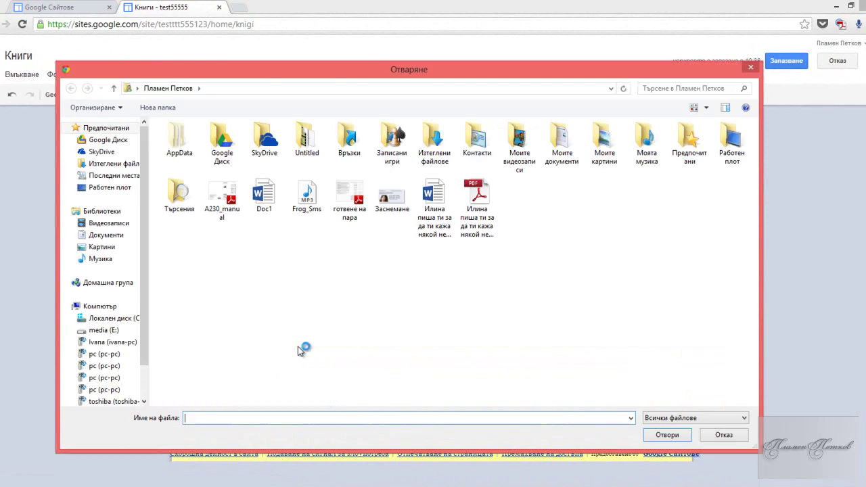
click(116, 194)
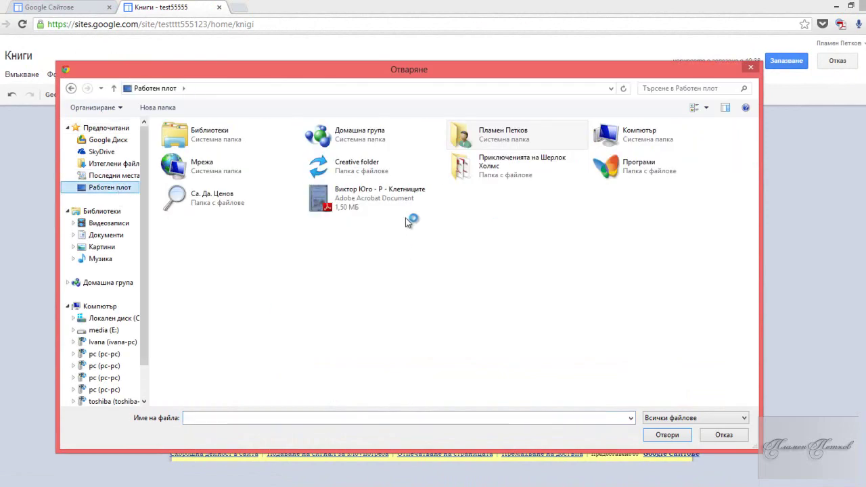
double_click(504, 176)
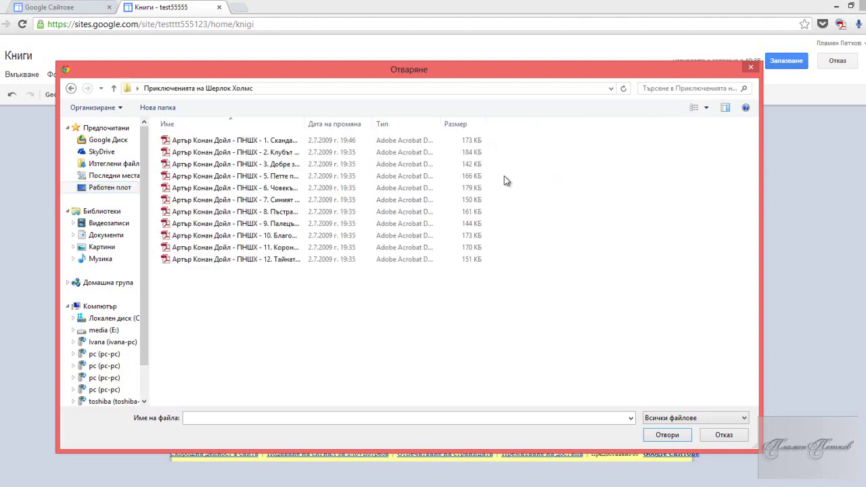
drag(196, 275, 208, 140)
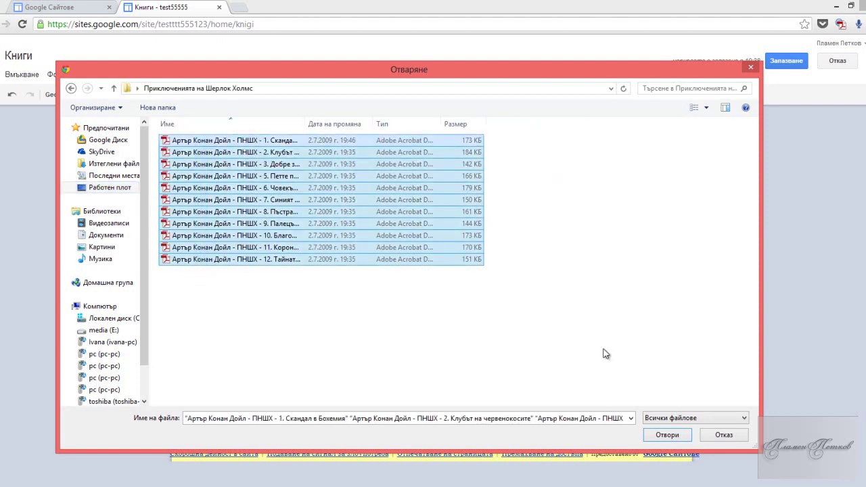
click(675, 435)
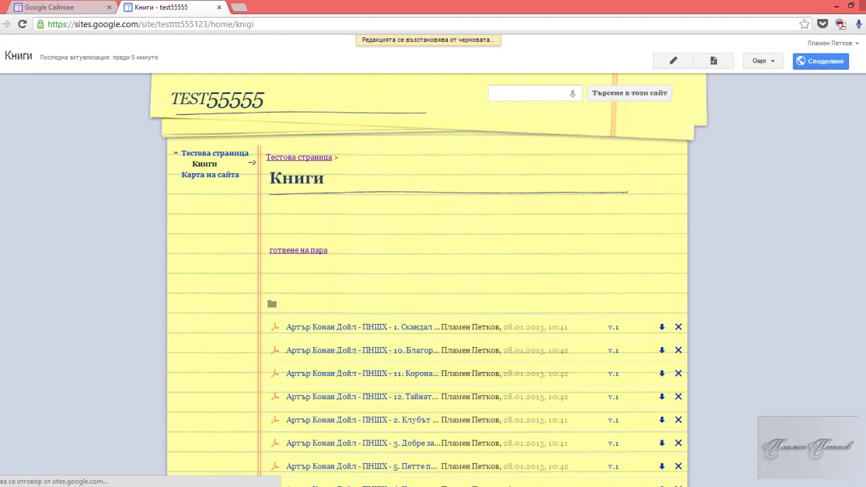
scroll(427, 288, down, 3)
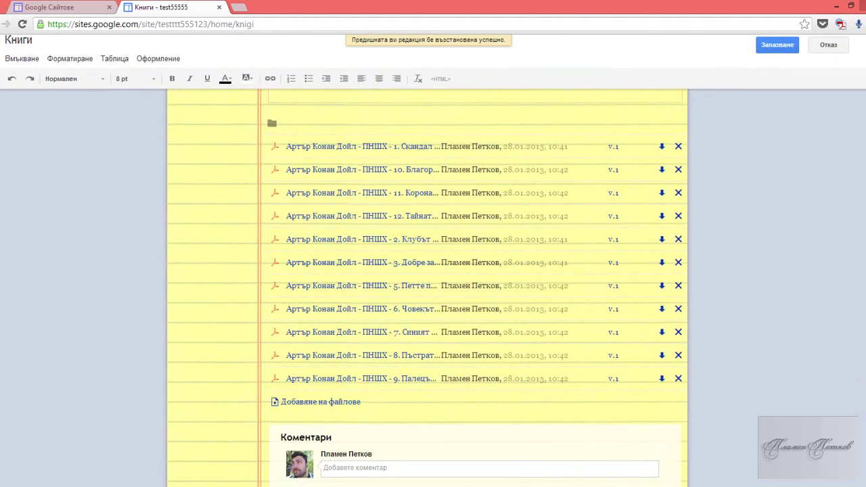
Replace the heading text on the Книги page with "Артър Конан Дойл", center it, and save the page.
scroll(427, 284, up, 5)
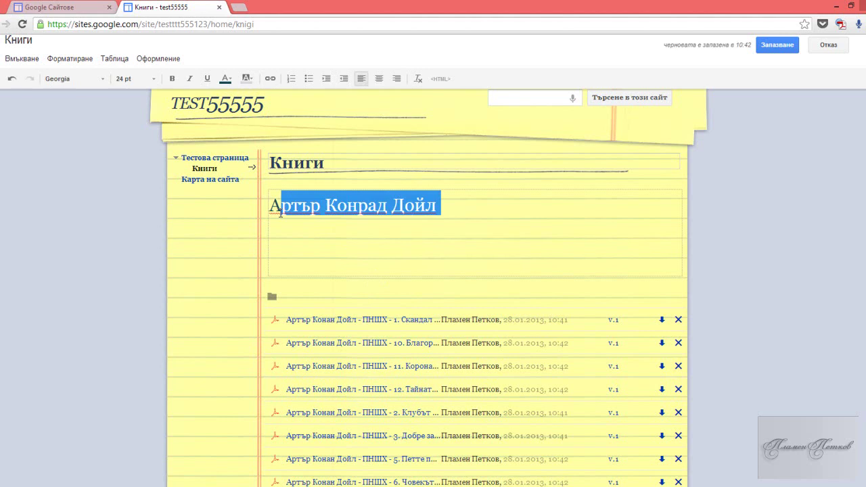
key(BackSpace)
key(BackSpace)
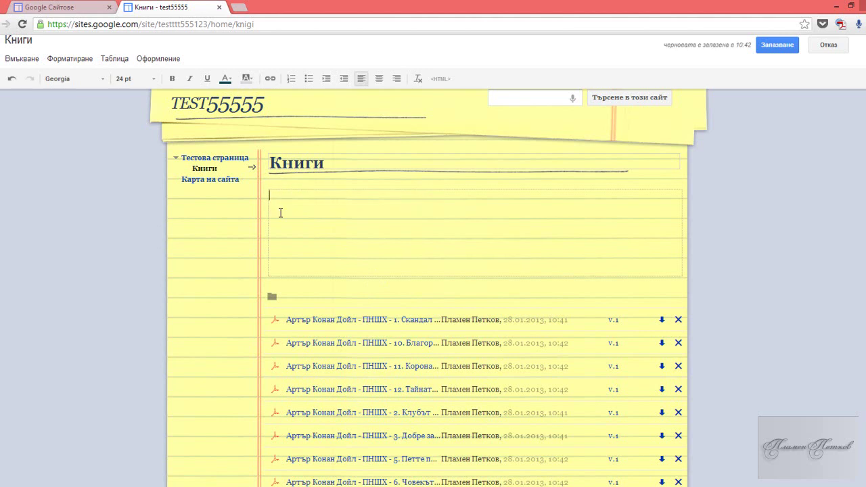
text(Артър Ко)
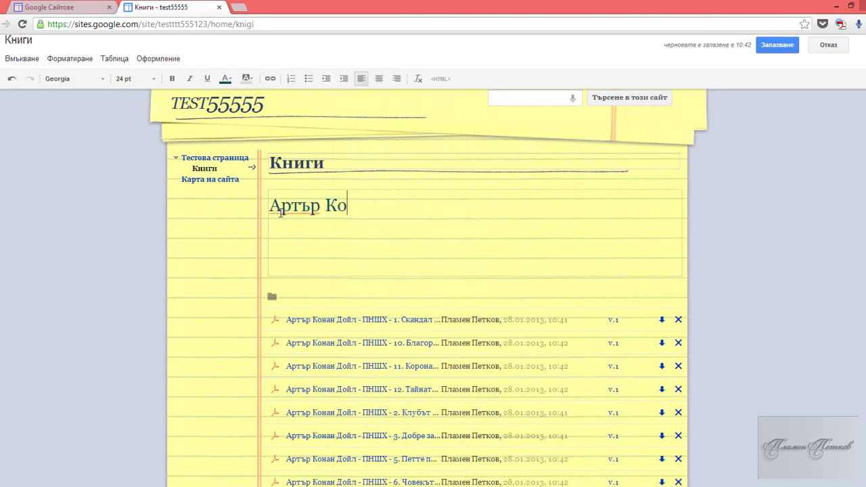
text(нан Дойл)
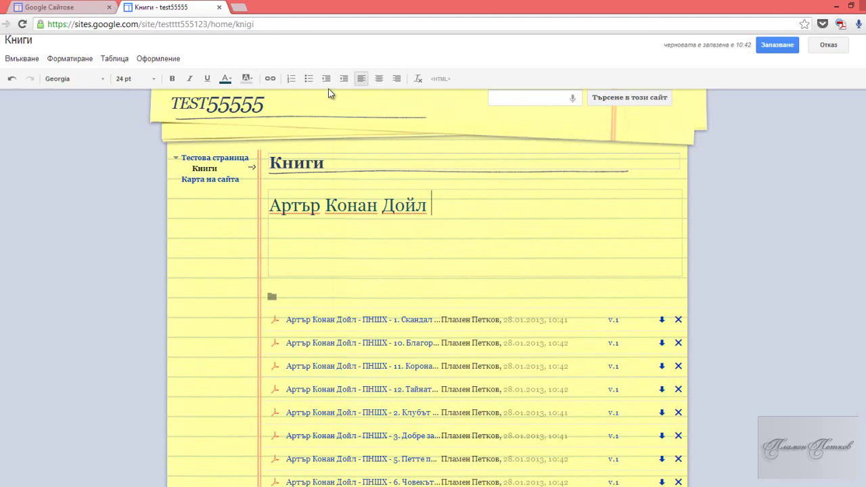
click(380, 79)
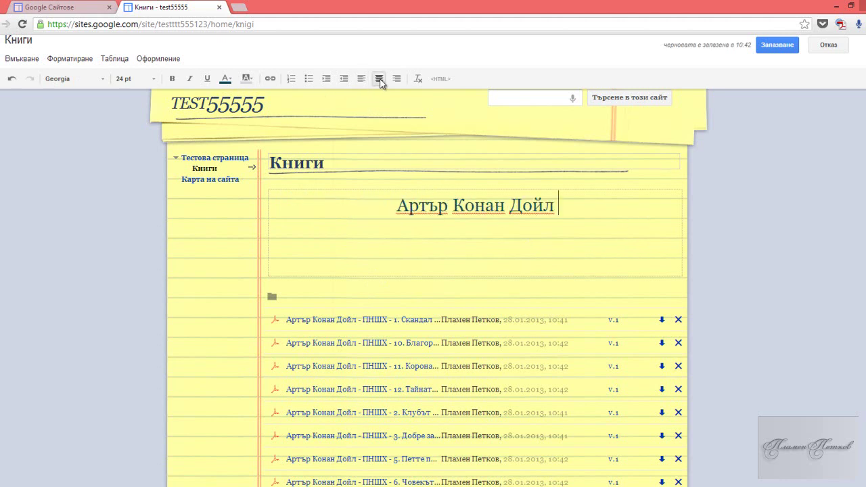
click(780, 45)
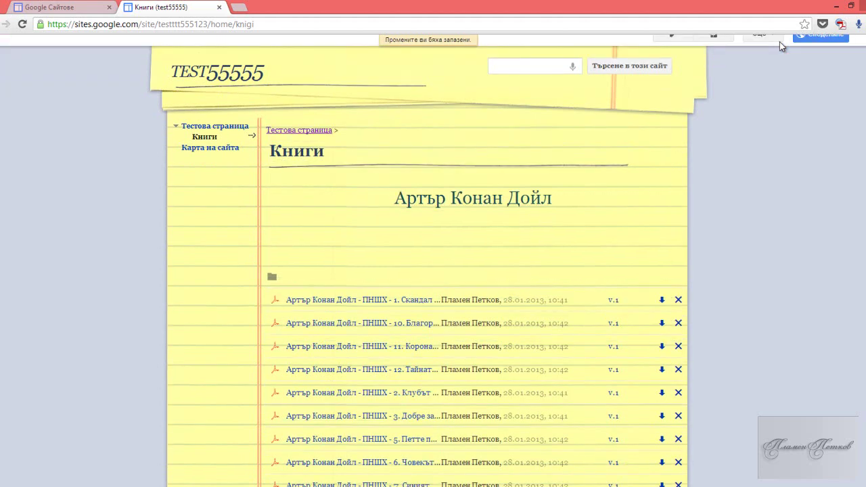
Reach the Книги page through the home page's "* Книги" link and download the PDF "1. Скандал в Бохемия" from its attachments.
click(239, 128)
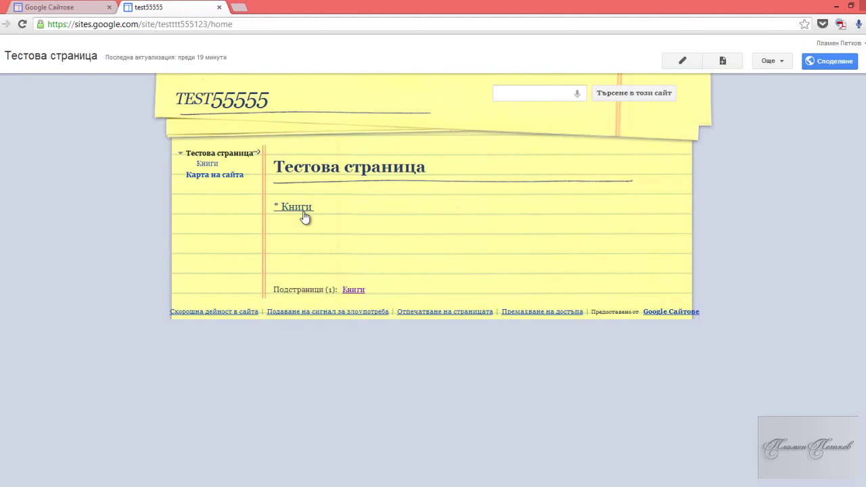
click(303, 212)
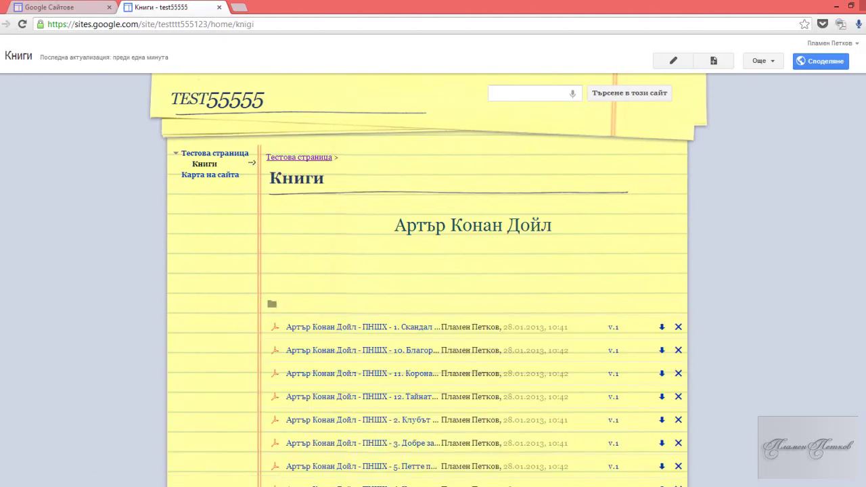
scroll(433, 271, down, 3)
scroll(433, 270, up, 2)
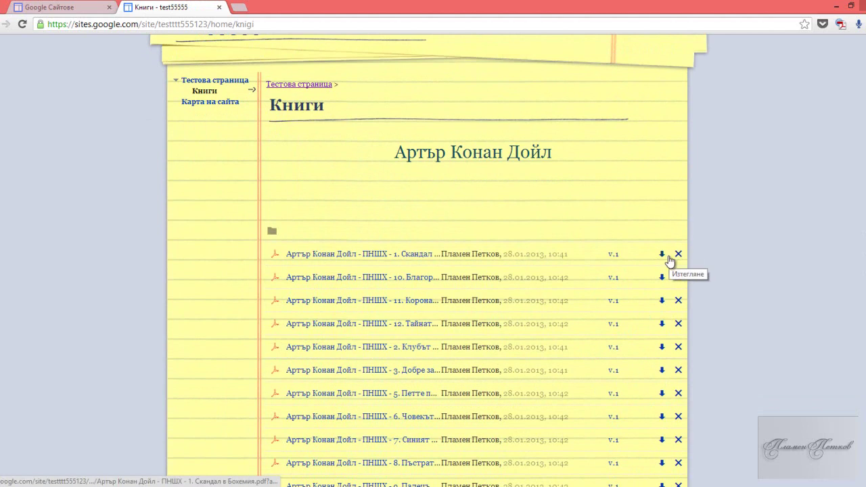
click(662, 258)
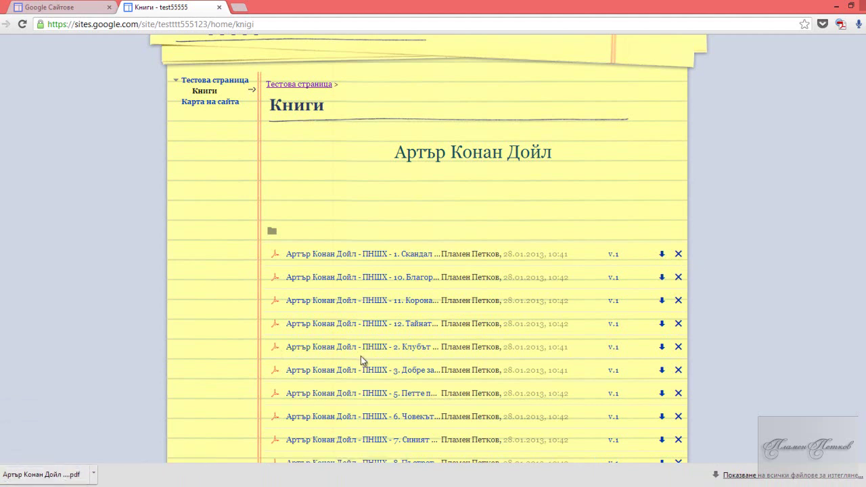
scroll(433, 271, up, 2)
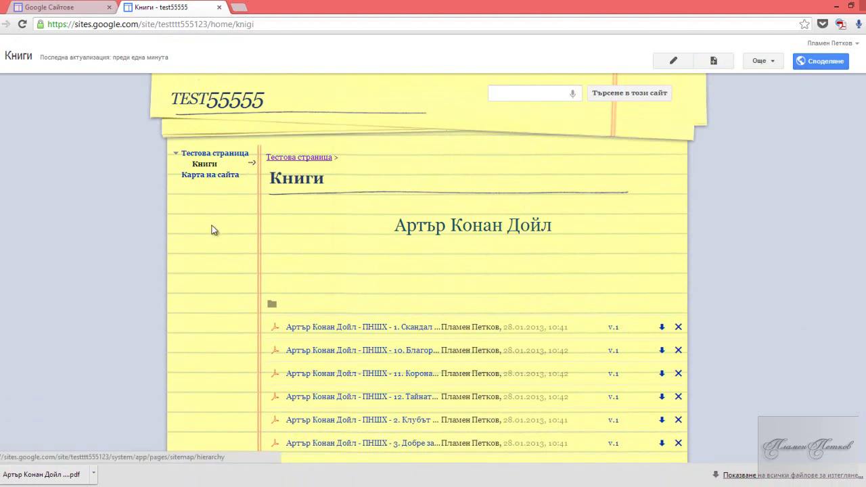
scroll(433, 244, down, 1)
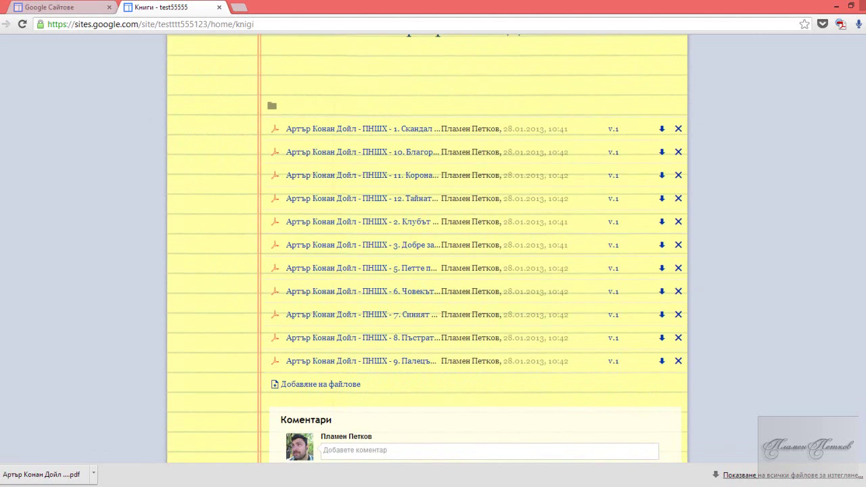
scroll(433, 243, up, 3)
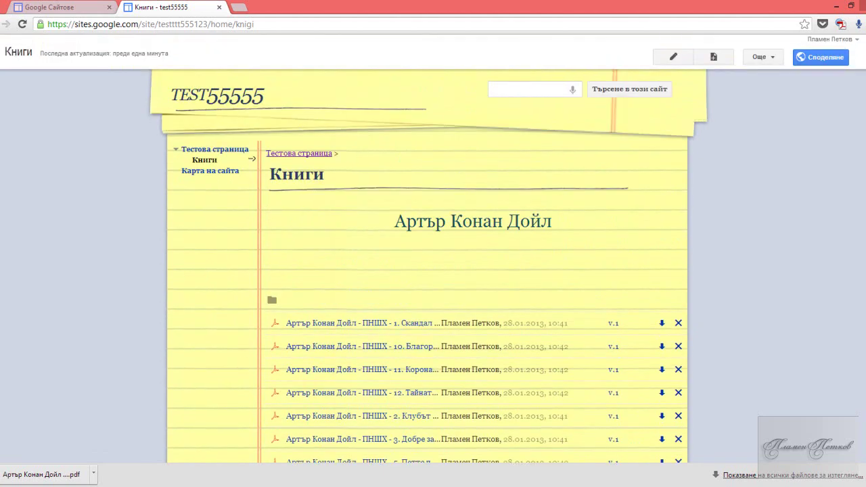
Edit Тестова страница, add the line "* Музика" below "* Книги", and set its font size to 12 pt.
click(207, 152)
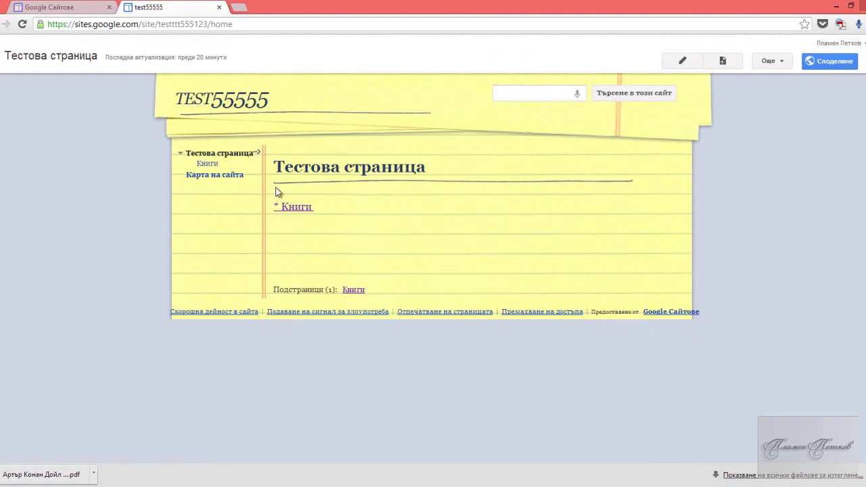
click(685, 62)
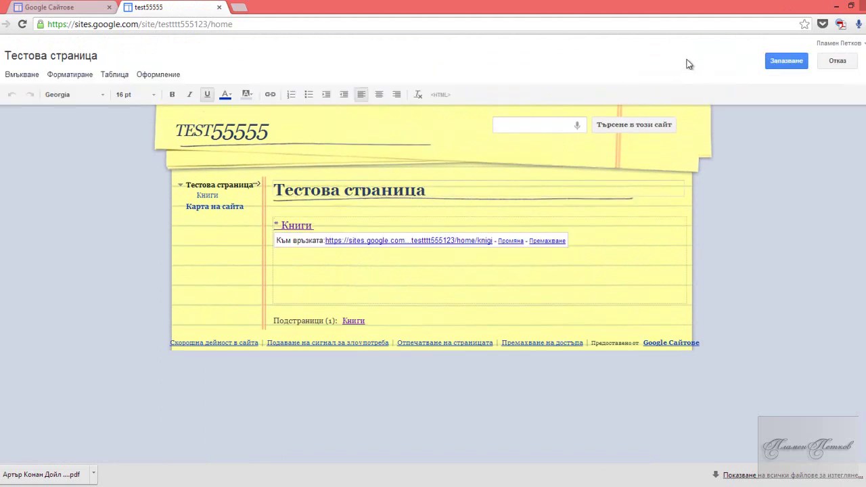
click(411, 269)
key(Return)
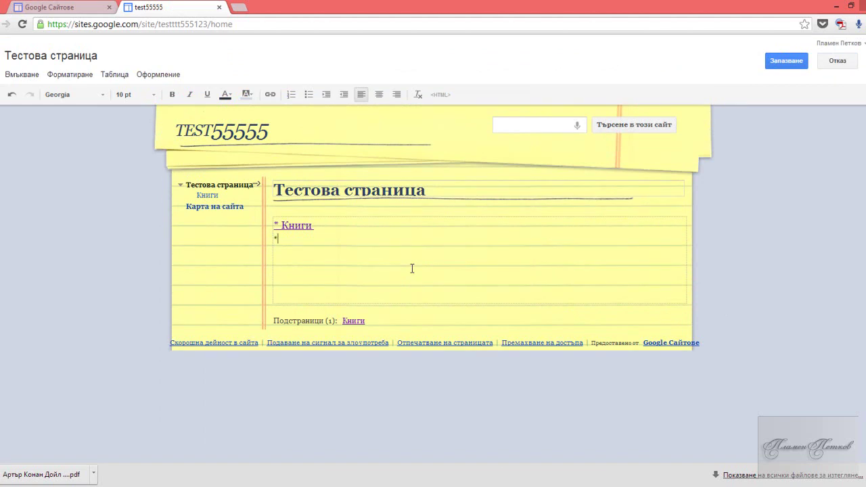
text(* Музика)
drag(313, 241, 272, 240)
click(144, 96)
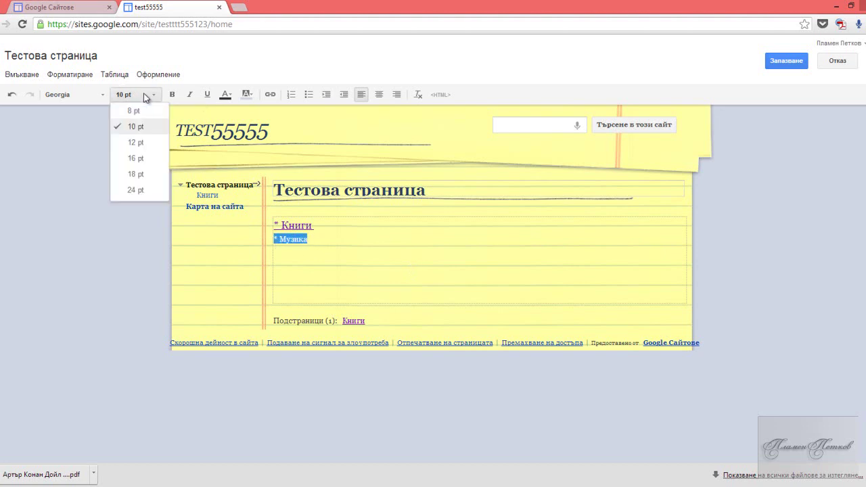
click(142, 143)
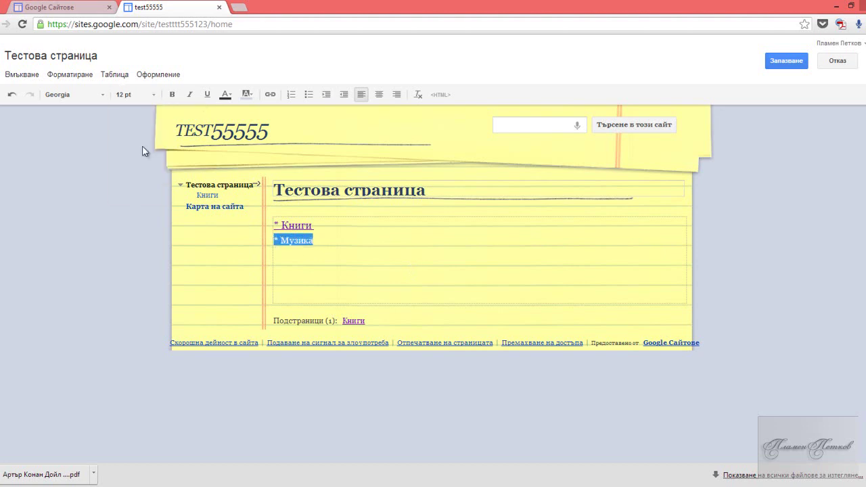
Color the "* Музика" line purple.
click(251, 97)
click(234, 94)
click(234, 94)
click(234, 93)
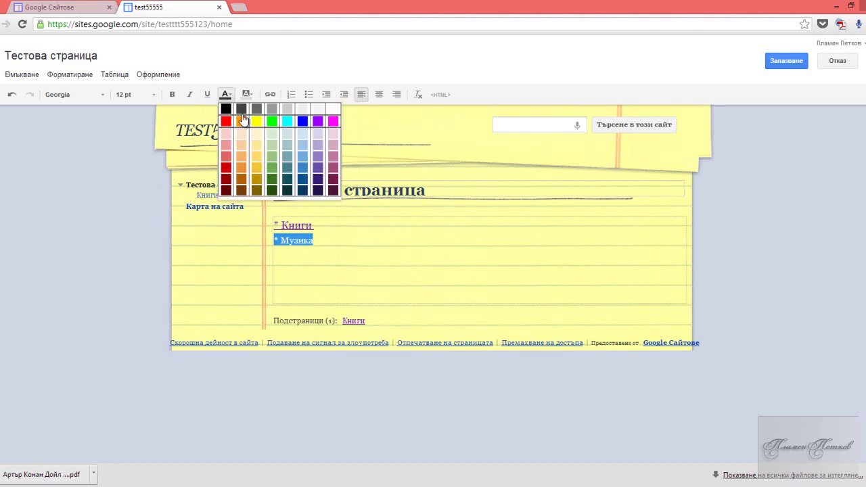
click(319, 174)
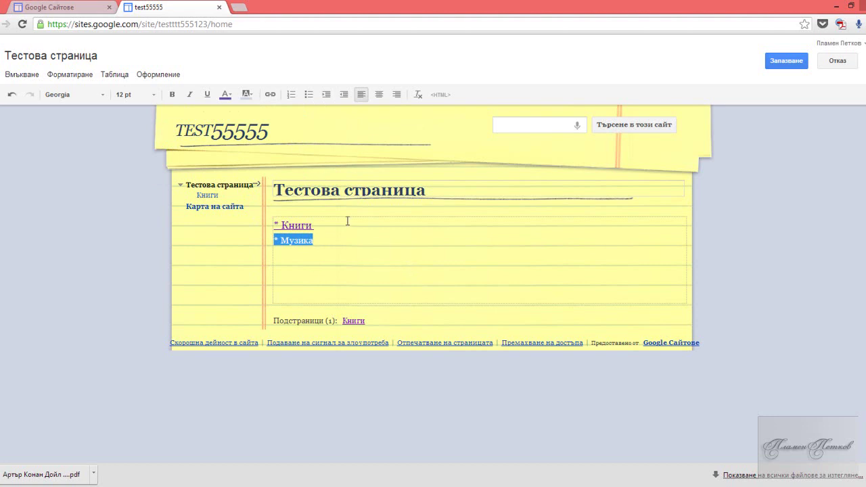
Set the text color of the "* Музика" line to dark green.
click(368, 250)
drag(314, 240, 270, 238)
click(230, 94)
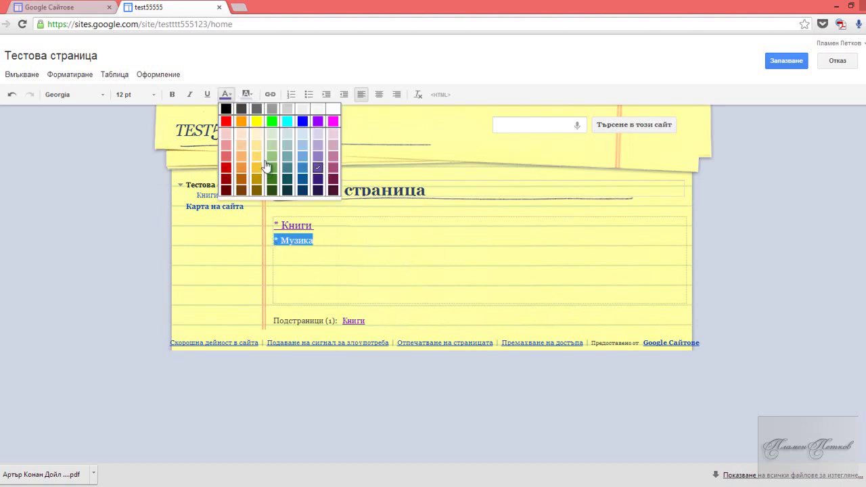
click(272, 179)
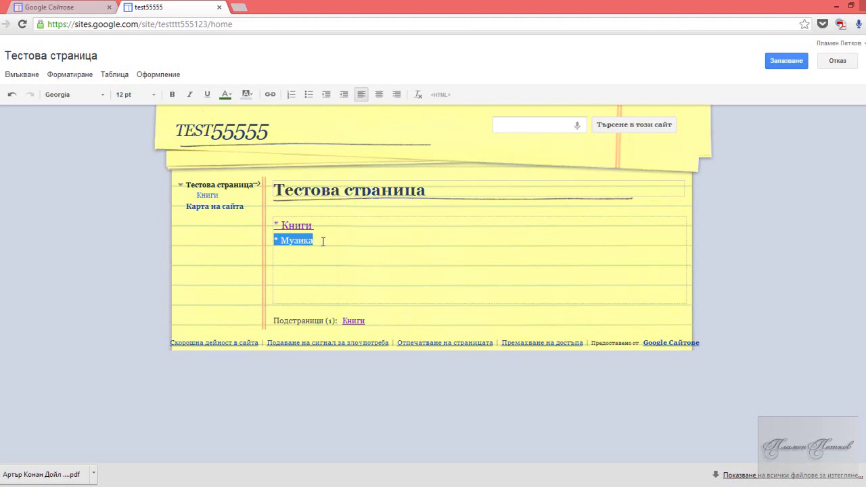
Link "* Музика" to a new web page titled "Muzika" placed under Тестова страница, and save the home page.
click(269, 95)
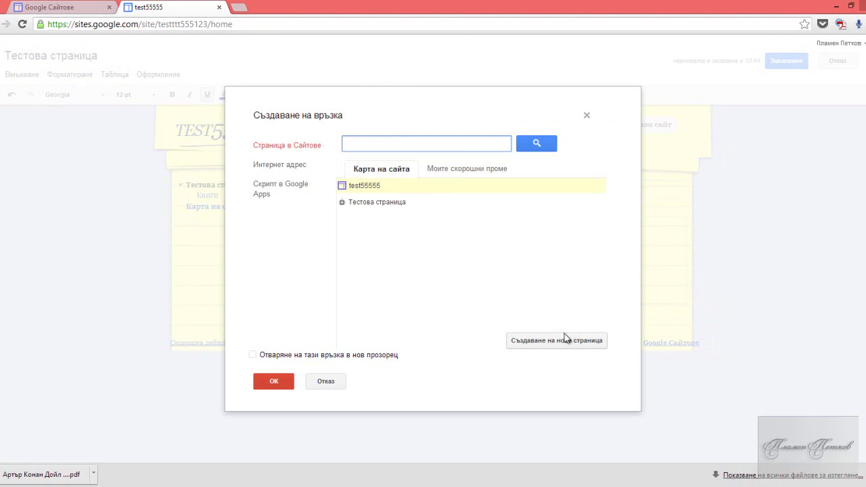
click(342, 202)
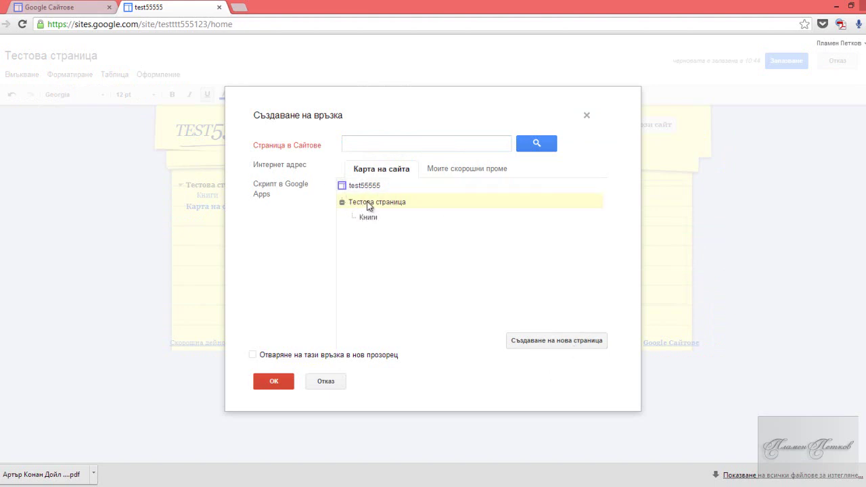
drag(415, 122, 357, 100)
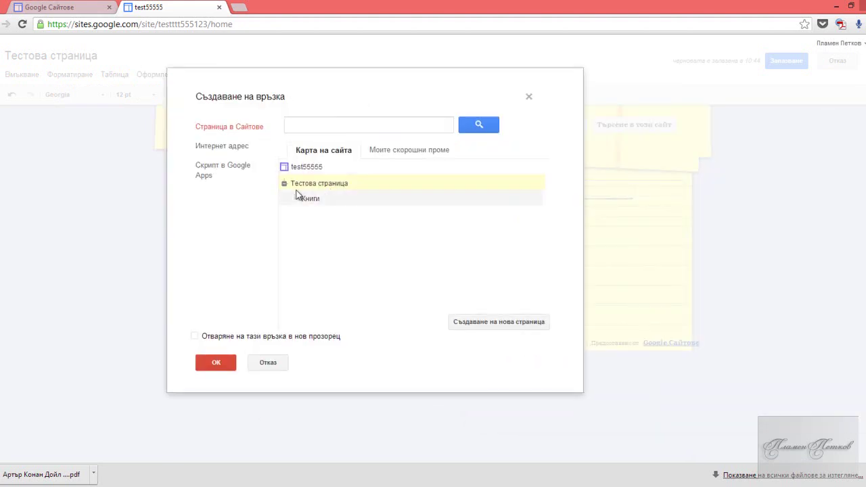
click(500, 322)
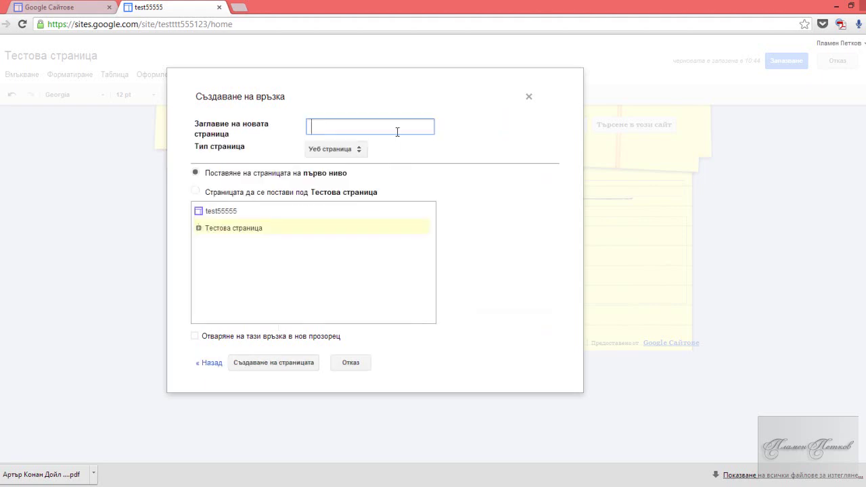
text(Muzika)
click(198, 231)
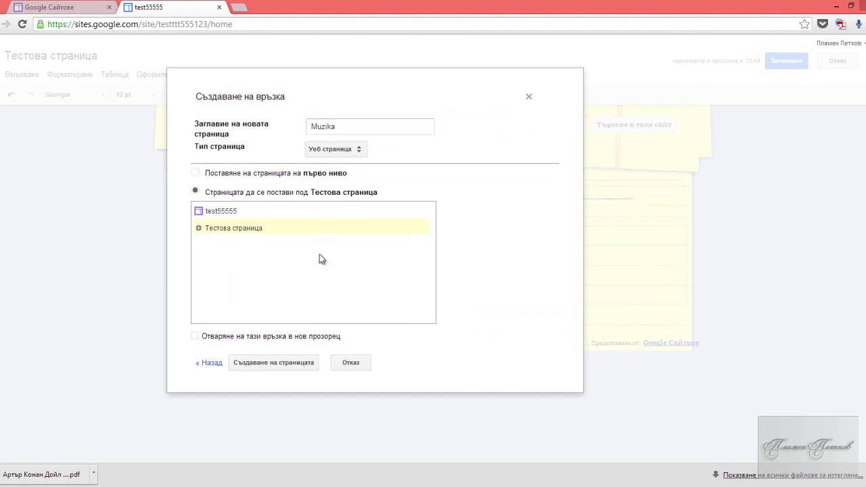
click(280, 359)
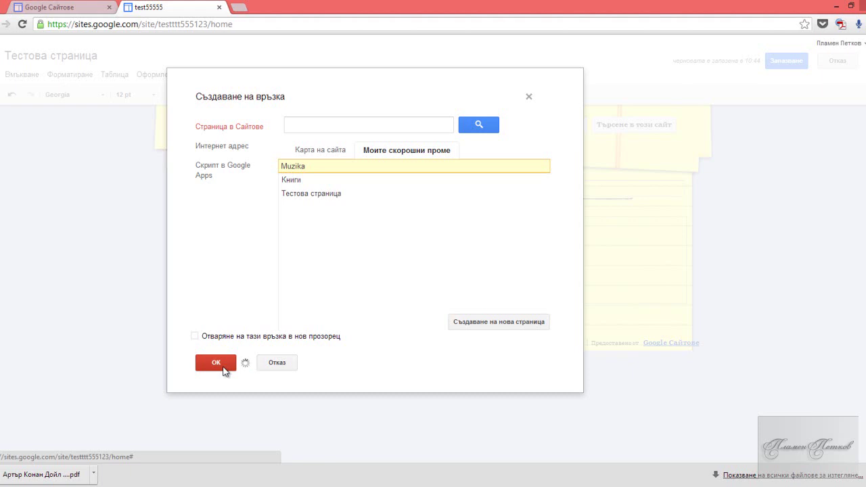
click(216, 363)
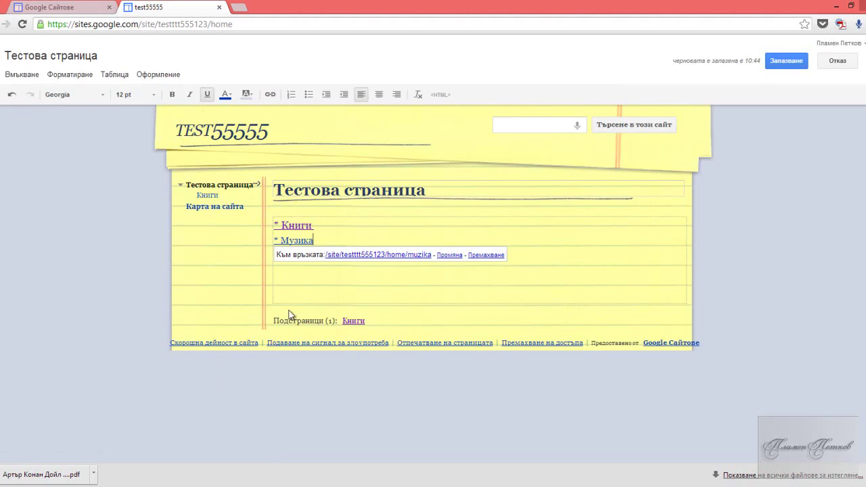
click(418, 297)
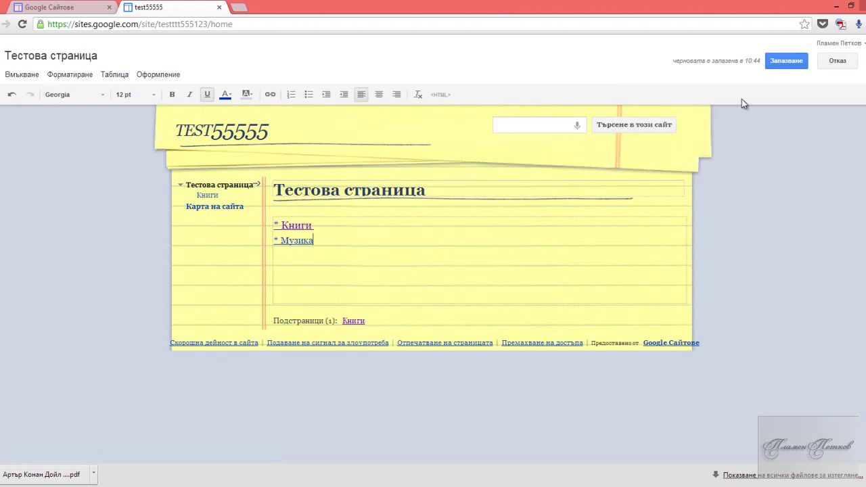
click(778, 63)
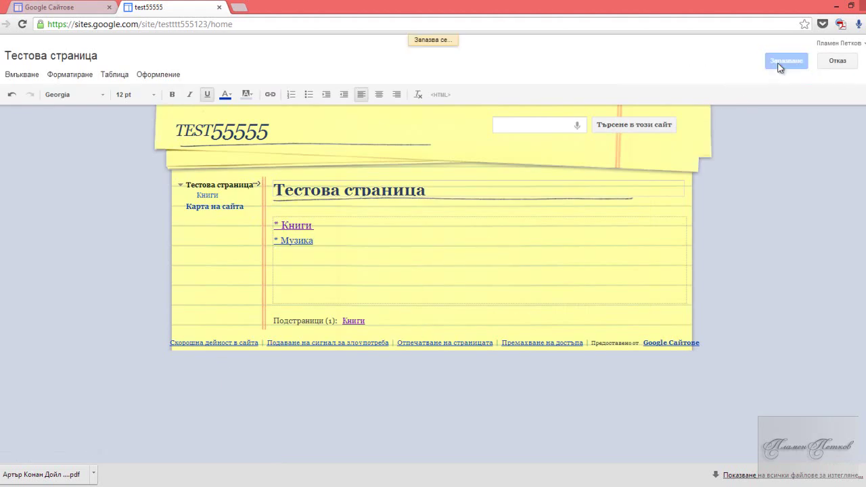
Follow the "* Музика" link to the Muzika page, change its title to "Музика", and save it.
click(291, 223)
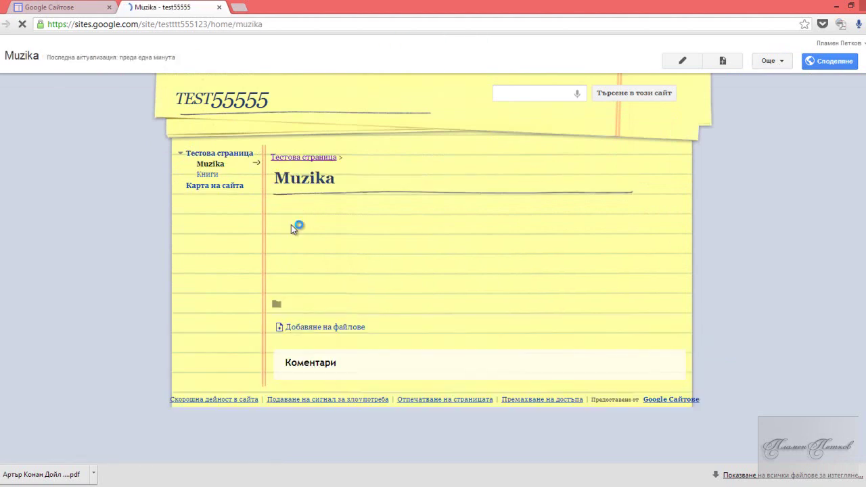
click(686, 64)
click(360, 193)
key(BackSpace)
key(BackSpace)
key(BackSpace)
key(BackSpace)
key(BackSpace)
key(BackSpace)
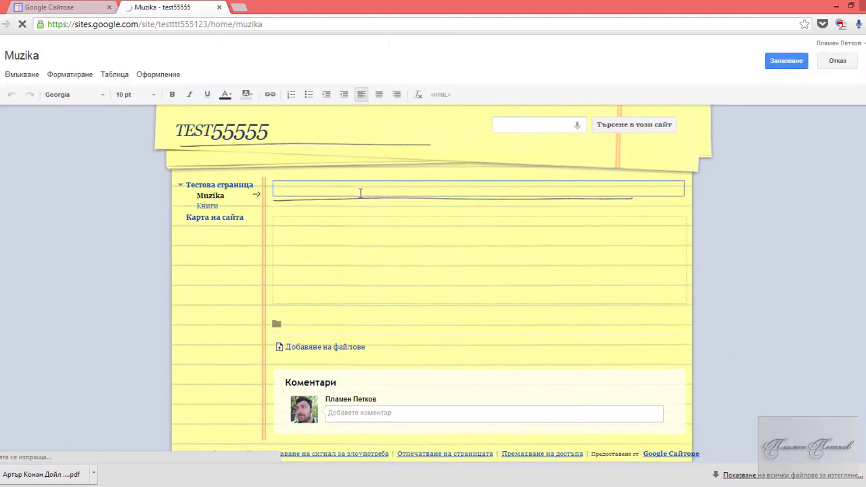
text(Музика)
click(364, 250)
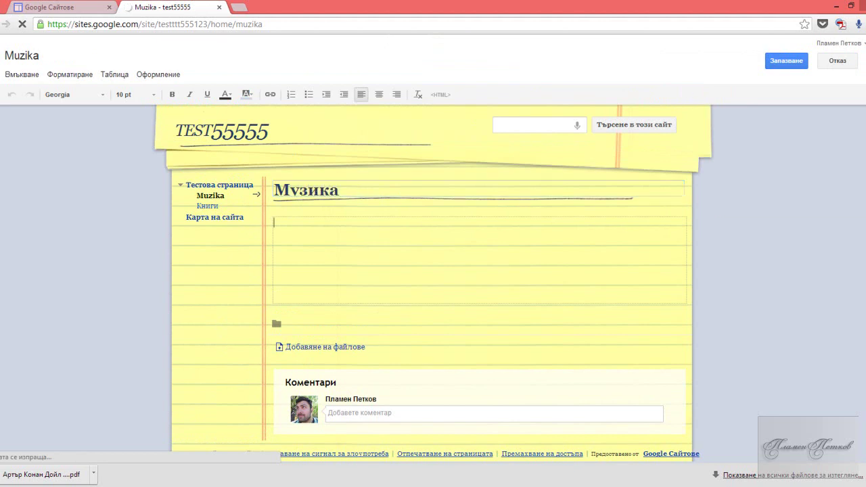
click(793, 59)
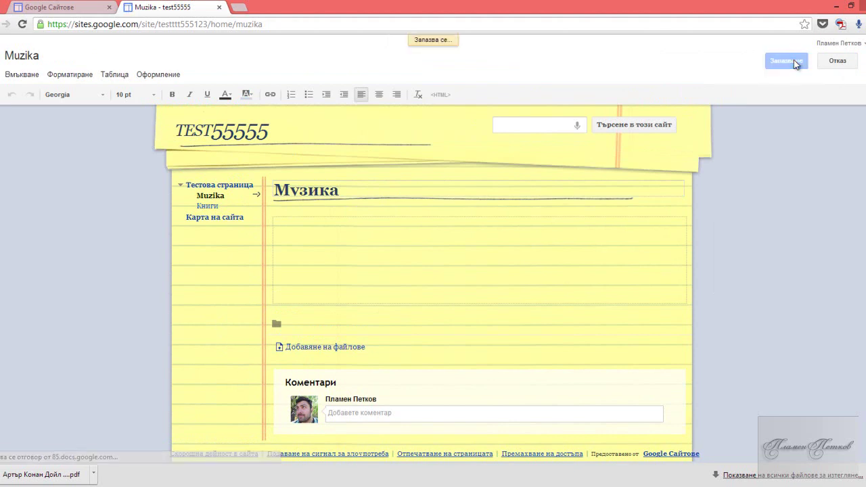
Return to the Тестова страница home page, change its title to "Каталог", and save it.
click(206, 176)
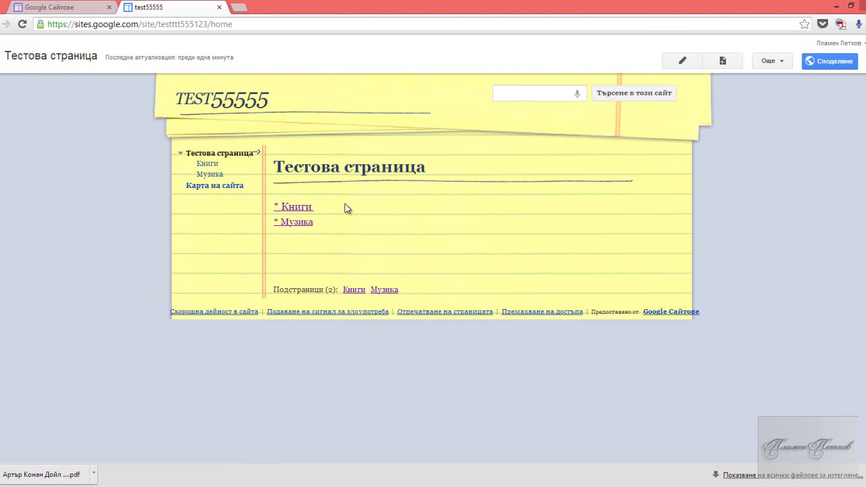
click(681, 62)
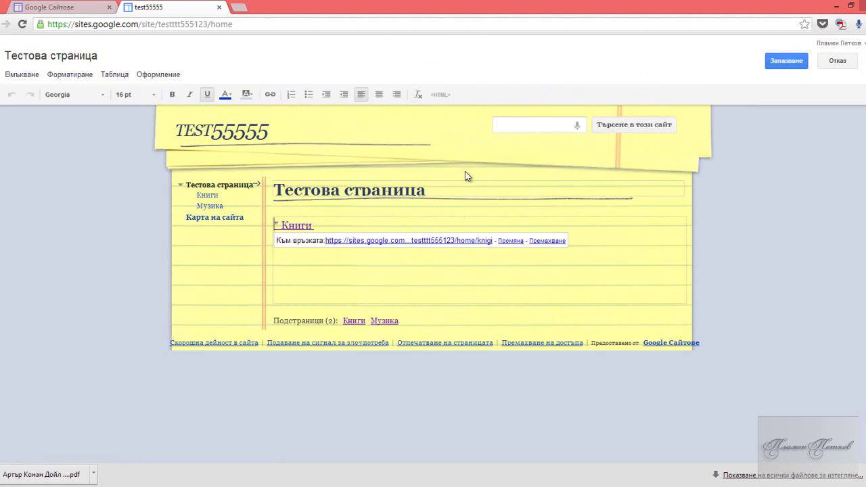
drag(433, 193, 96, 236)
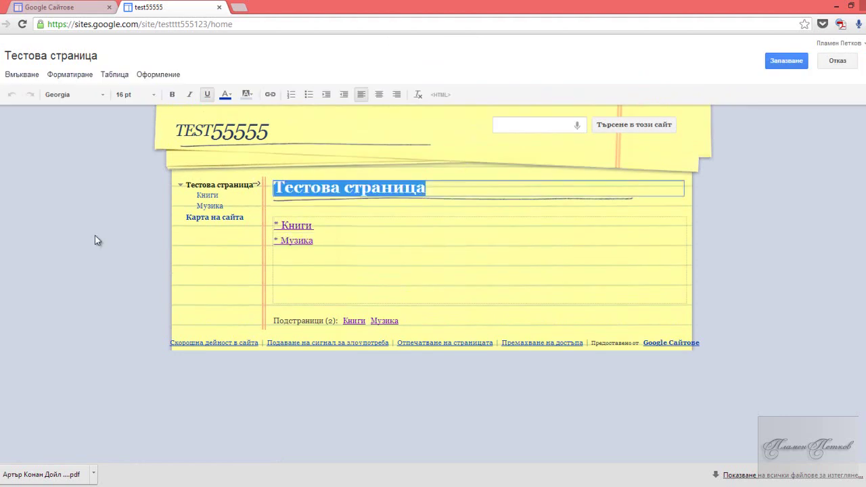
text(Катаог)
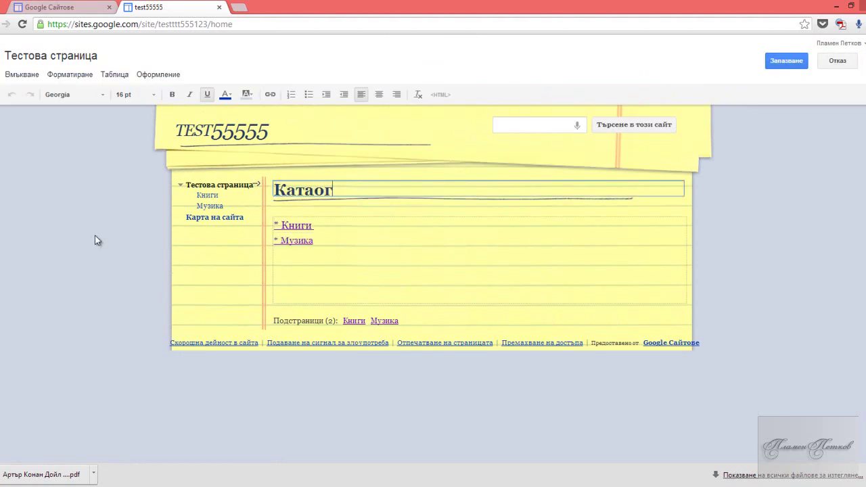
key(BackSpace)
key(BackSpace)
text(лог)
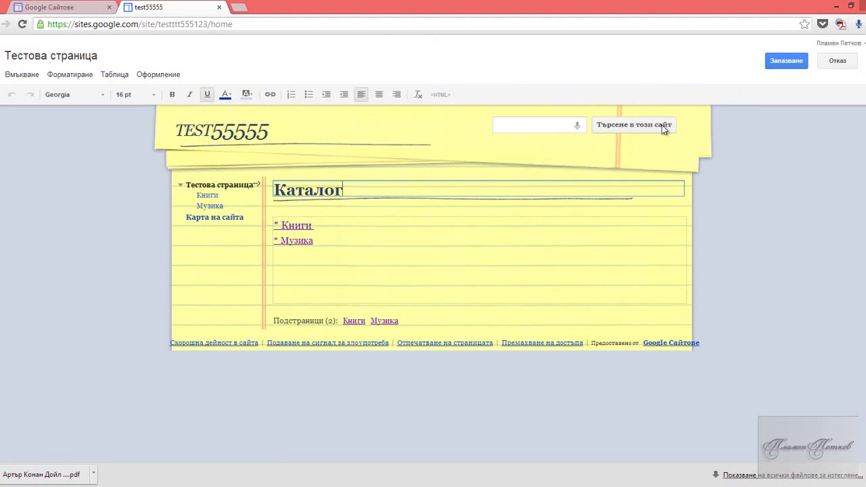
click(794, 61)
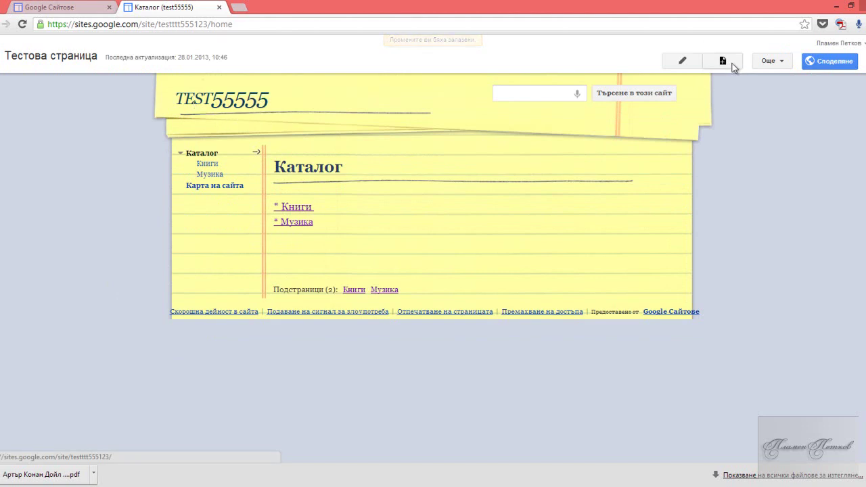
Rename the site as "Каталог" in the general site management settings.
click(776, 65)
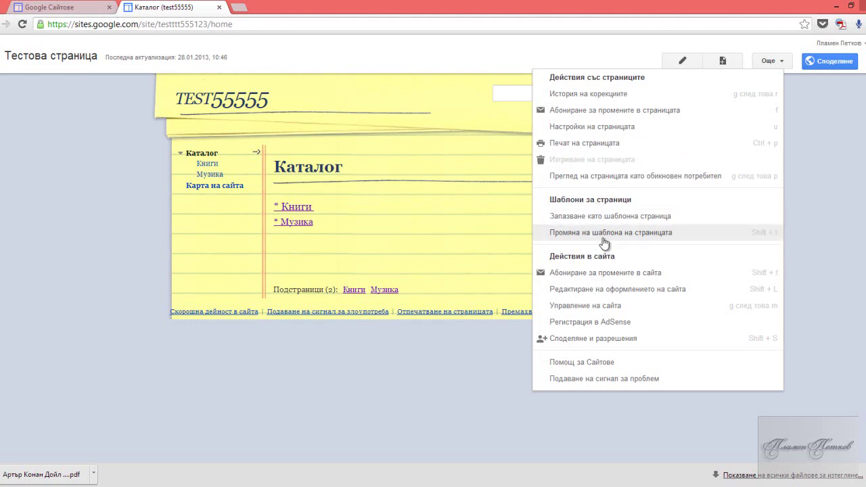
click(598, 312)
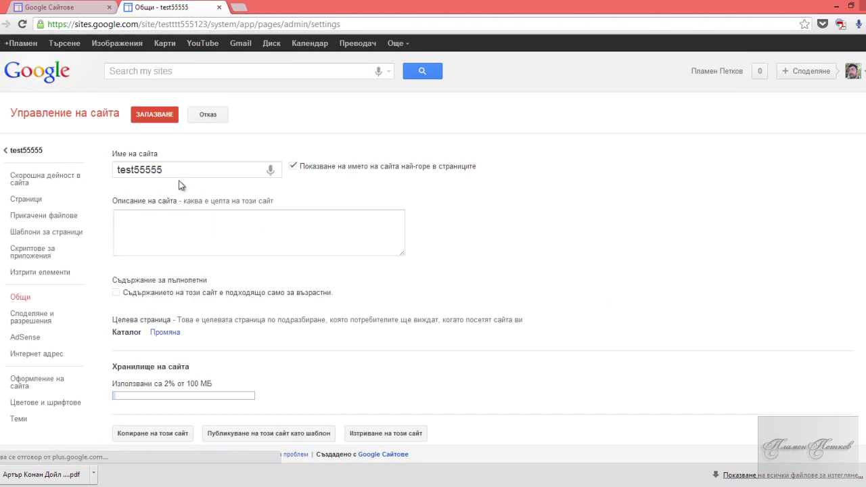
drag(218, 170, 113, 177)
key(BackSpace)
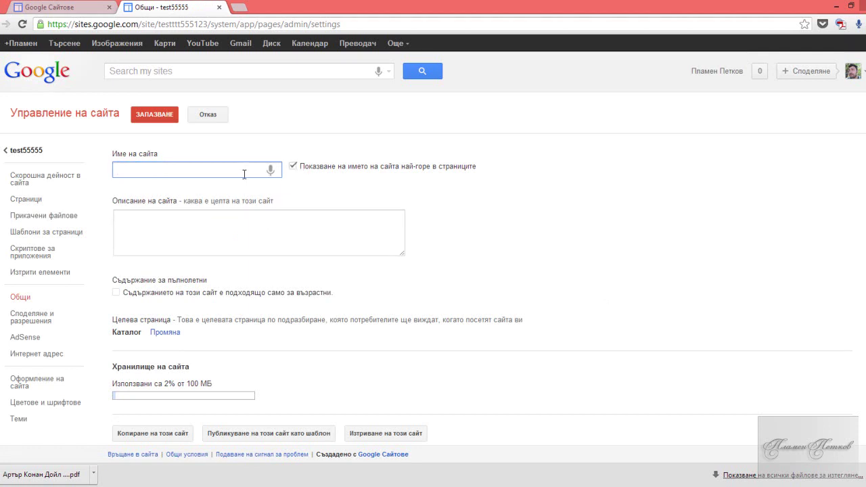
text(Каталог)
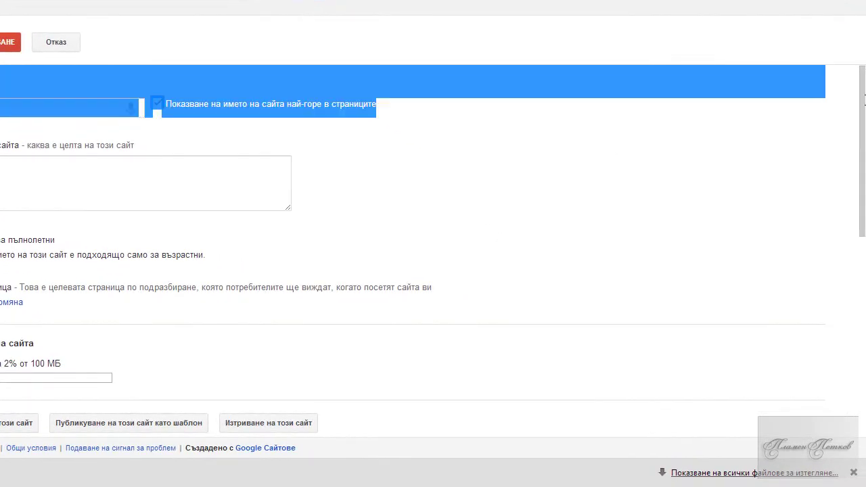
scroll(814, 149, down, 3)
scroll(863, 277, down, 3)
drag(864, 280, 865, 338)
drag(864, 274, 864, 115)
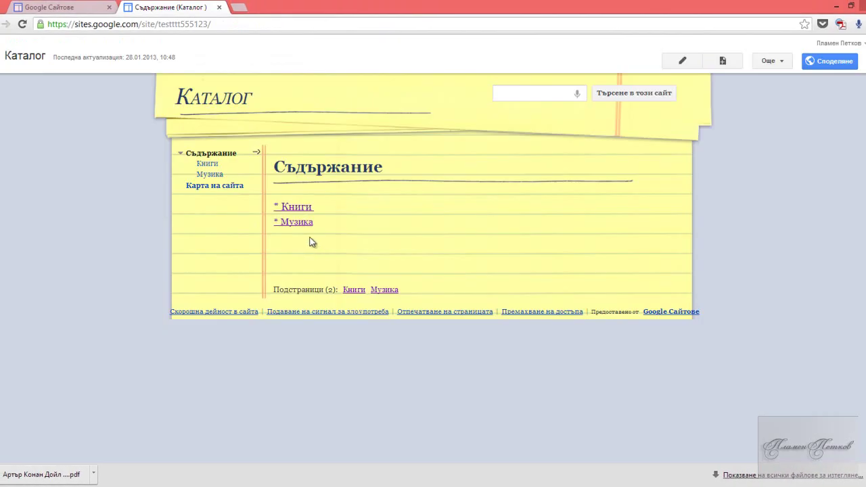
Open the Музика page from the home page and upload all songs from the UK Top 40 Singles Chart (20.01.2013) folder.
click(308, 224)
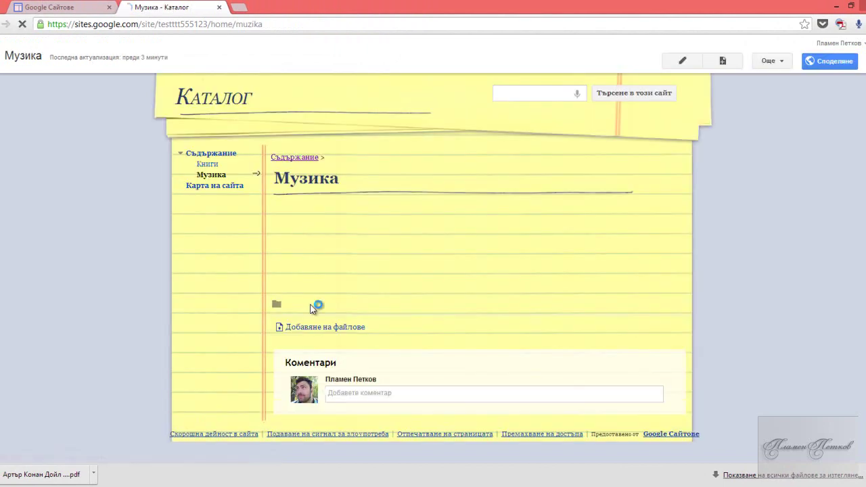
click(315, 328)
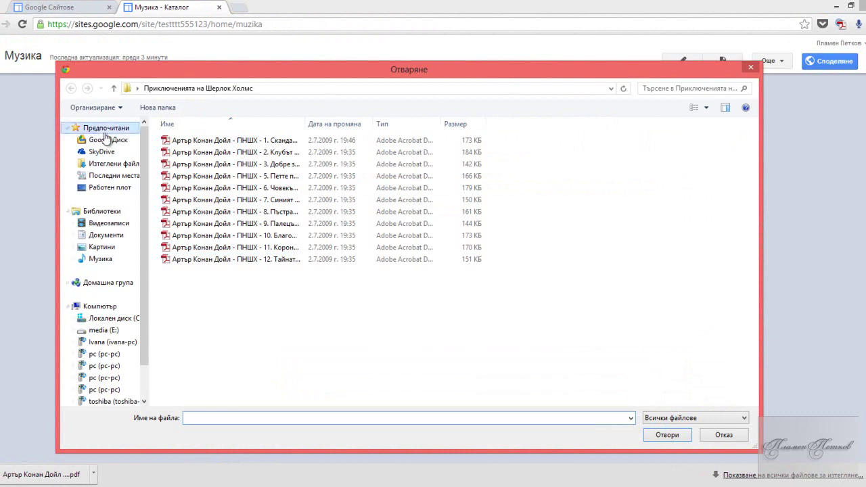
click(113, 90)
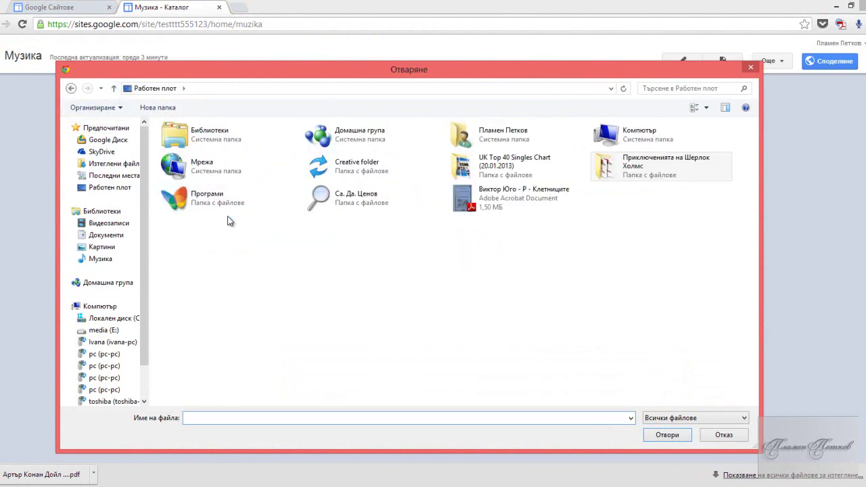
double_click(492, 163)
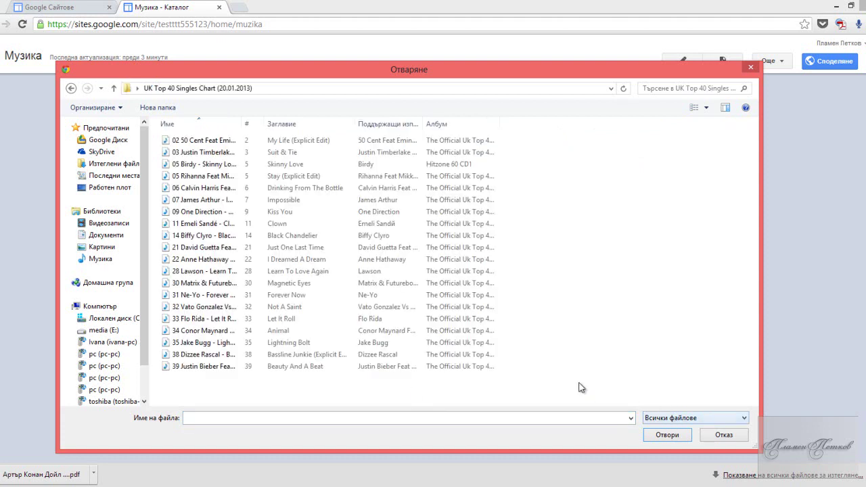
drag(268, 379, 209, 138)
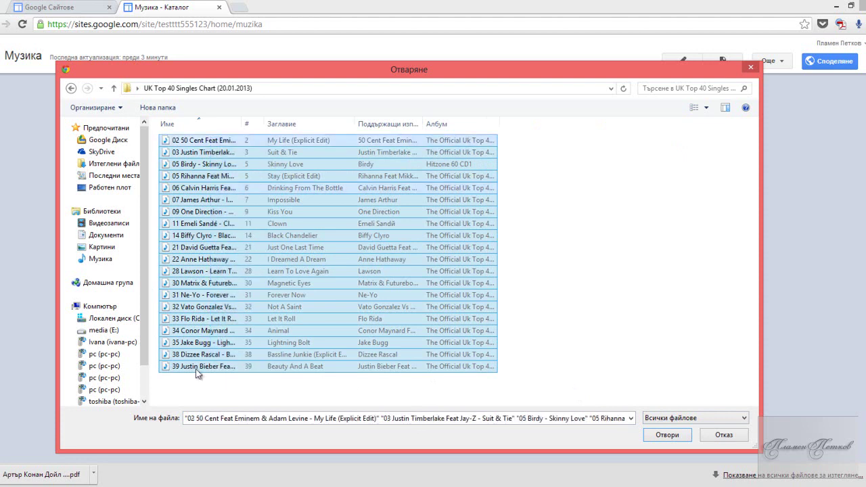
click(675, 432)
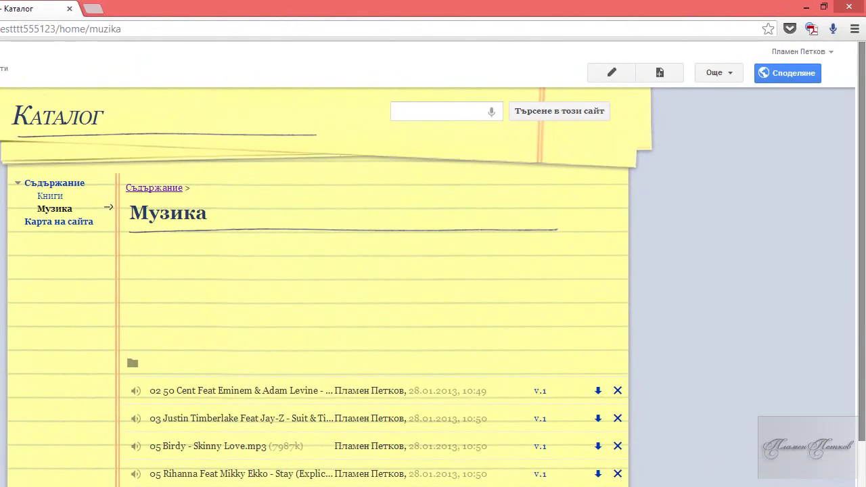
Edit the Музика page and switch its layout to "Две колони".
scroll(865, 272, down, 2)
scroll(864, 323, up, 2)
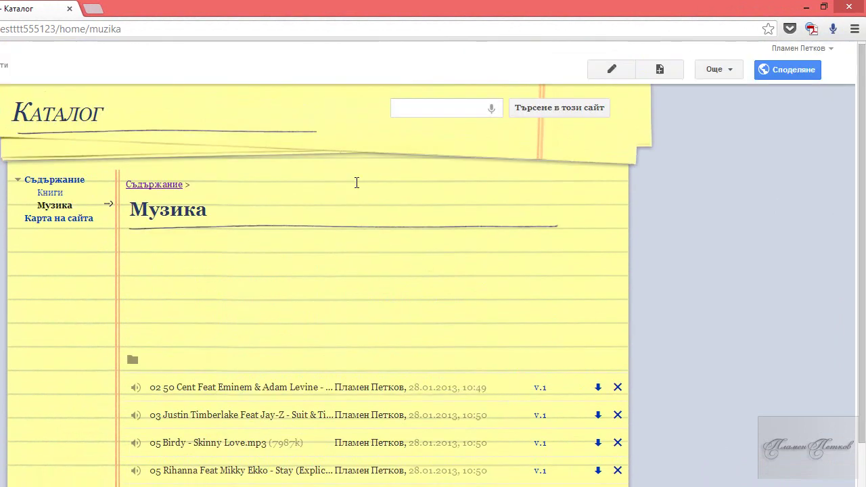
click(604, 75)
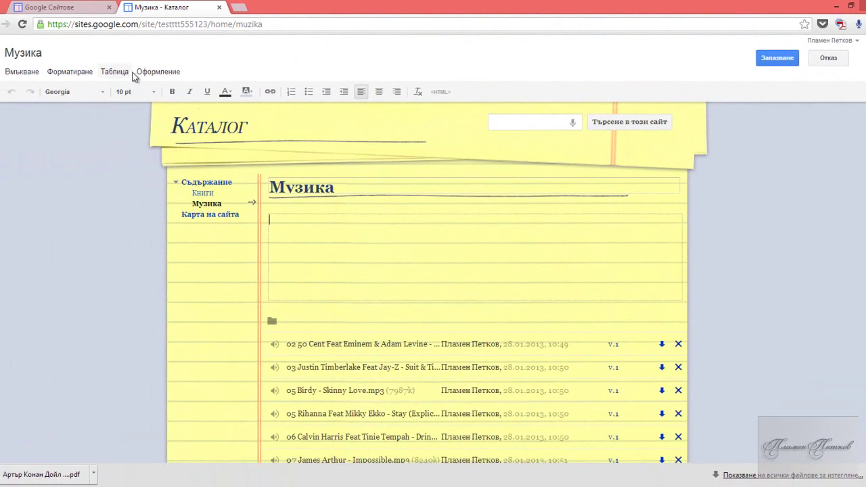
click(161, 72)
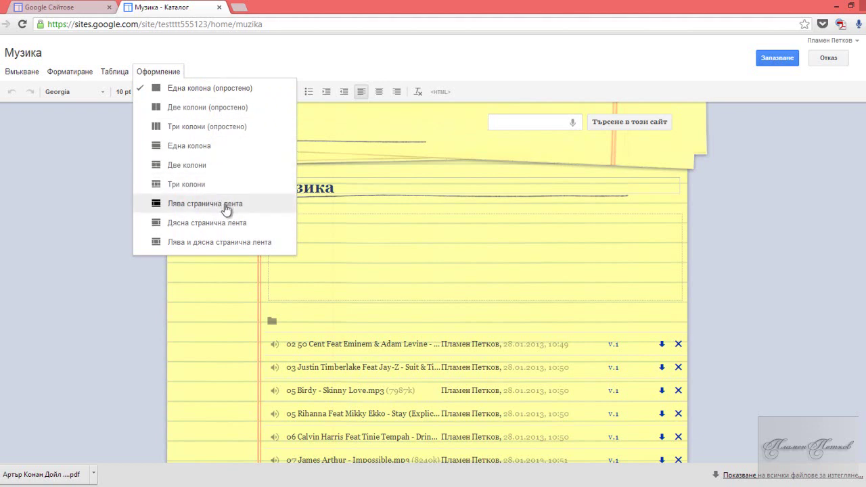
click(230, 173)
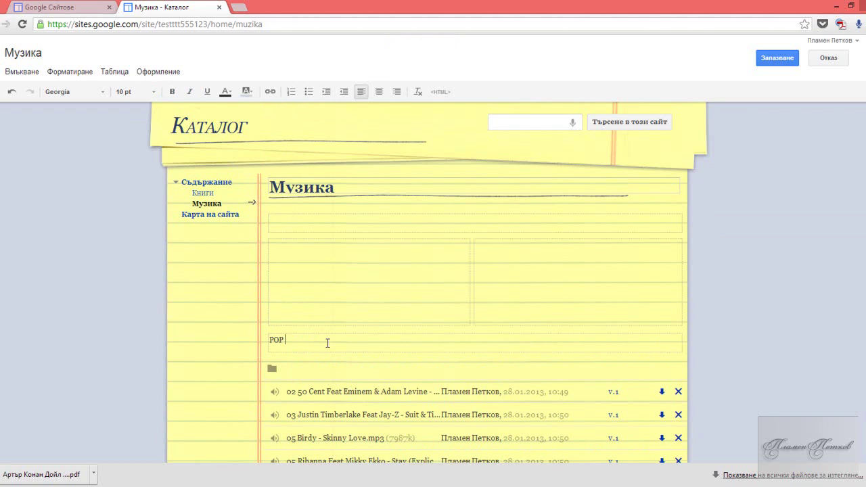
Format the POP text in the section below the two columns as 24 pt, centered, and dark teal.
drag(327, 343, 243, 349)
click(145, 91)
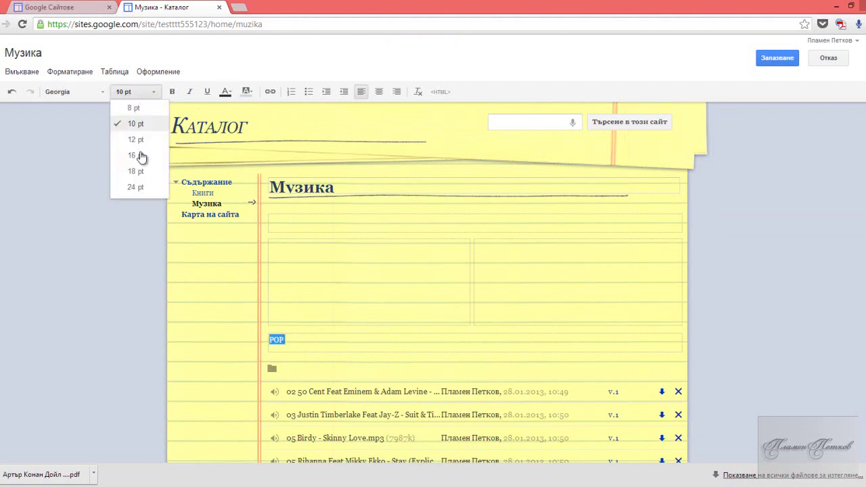
click(151, 196)
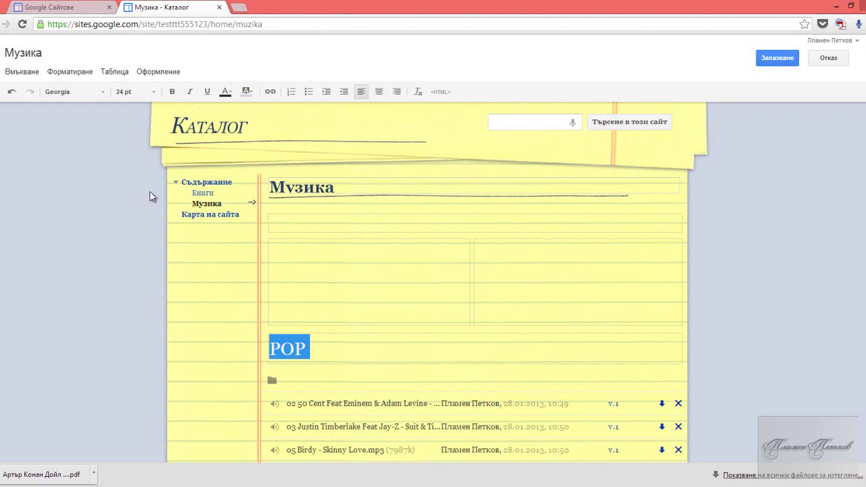
click(378, 92)
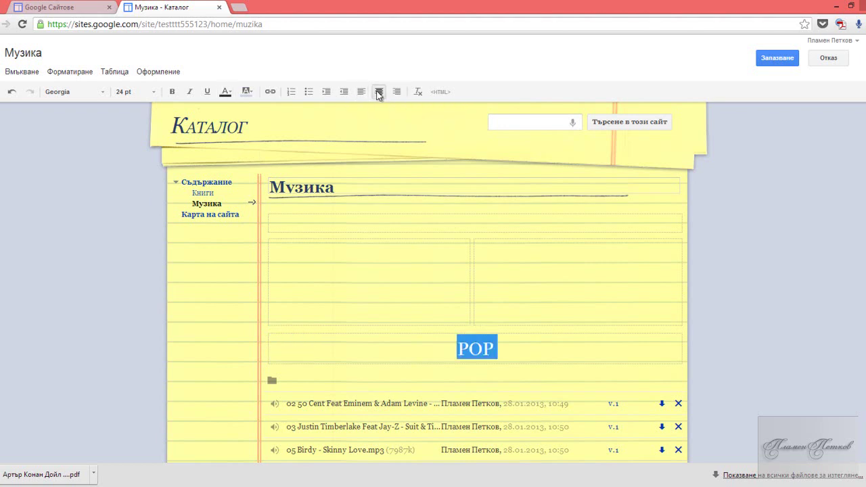
click(228, 92)
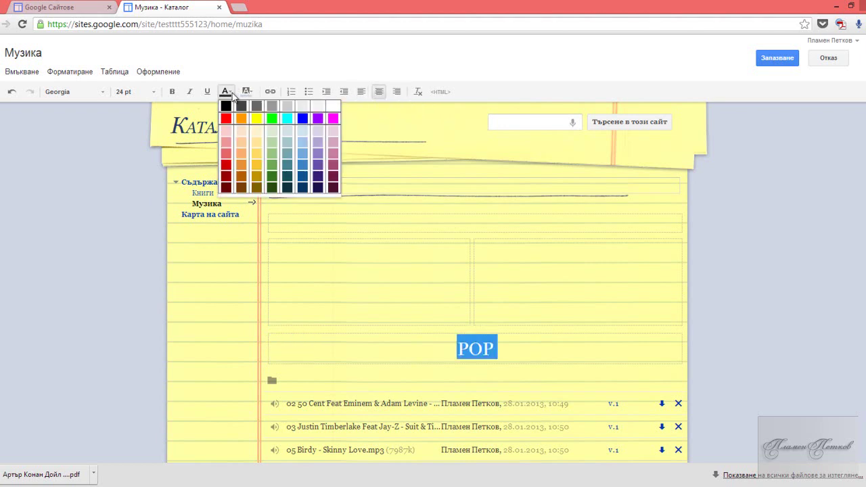
click(289, 177)
click(456, 340)
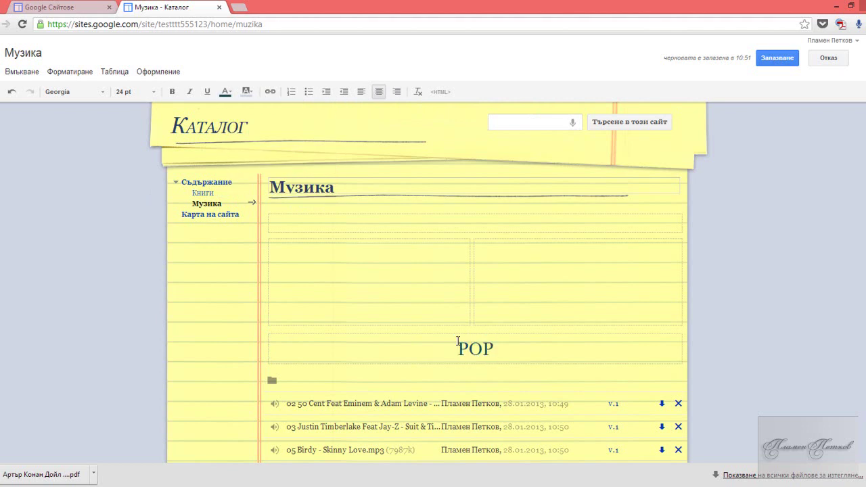
Look over the edited Музика page layout and save the page.
scroll(474, 304, down, 2)
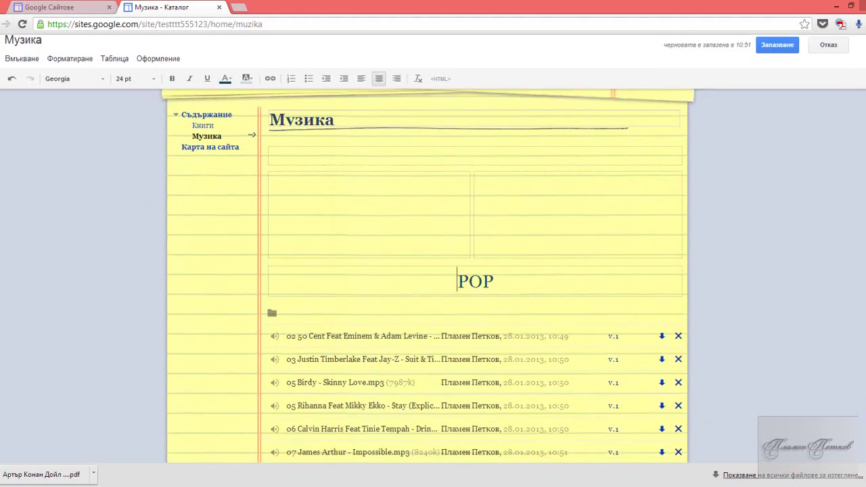
scroll(473, 304, up, 2)
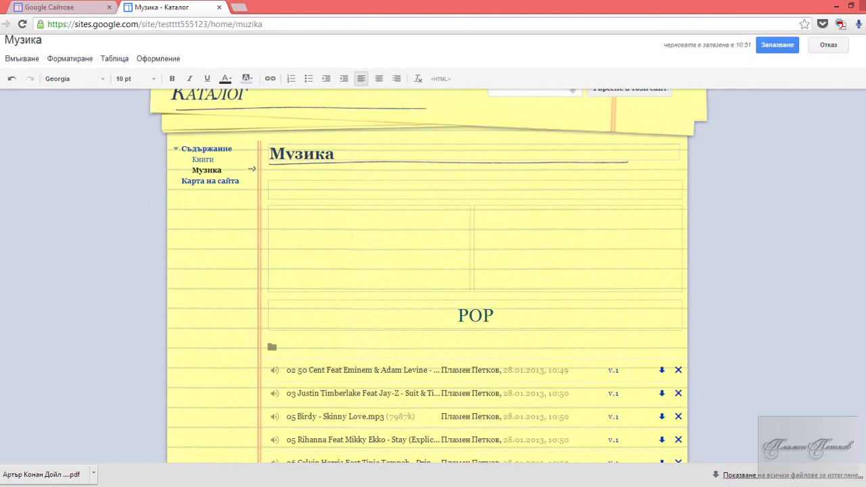
scroll(473, 304, down, 3)
scroll(473, 305, up, 2)
scroll(546, 348, up, 1)
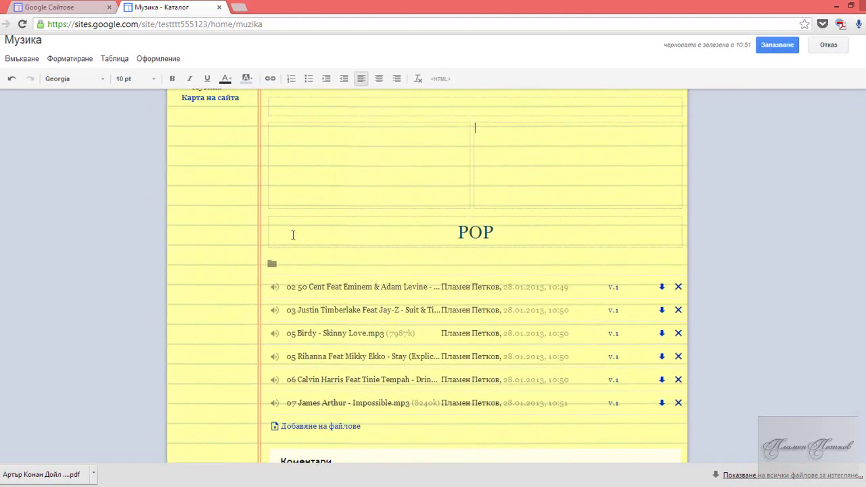
scroll(474, 270, up, 3)
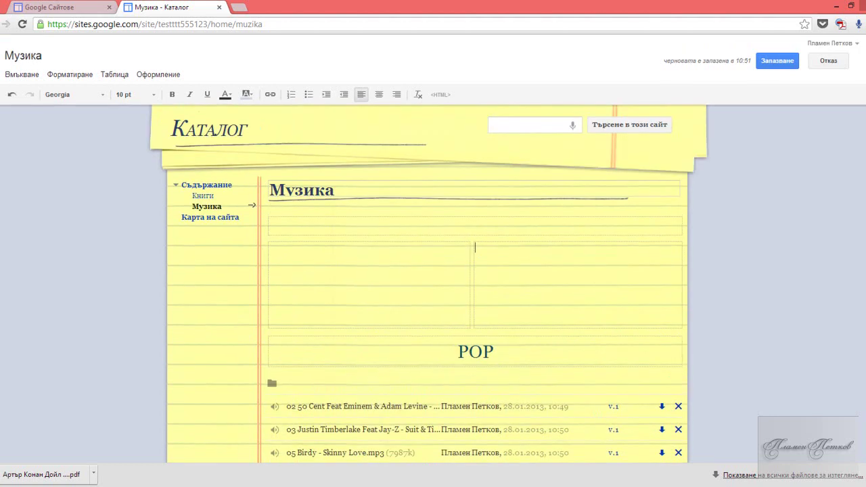
click(778, 66)
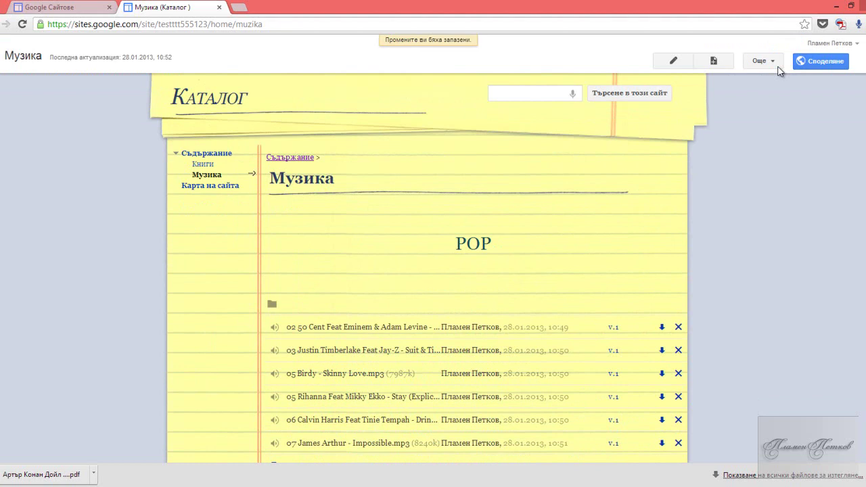
Check the Музика page's song list, and test the home page's "* Музика" link and the site title link.
scroll(856, 139, down, 2)
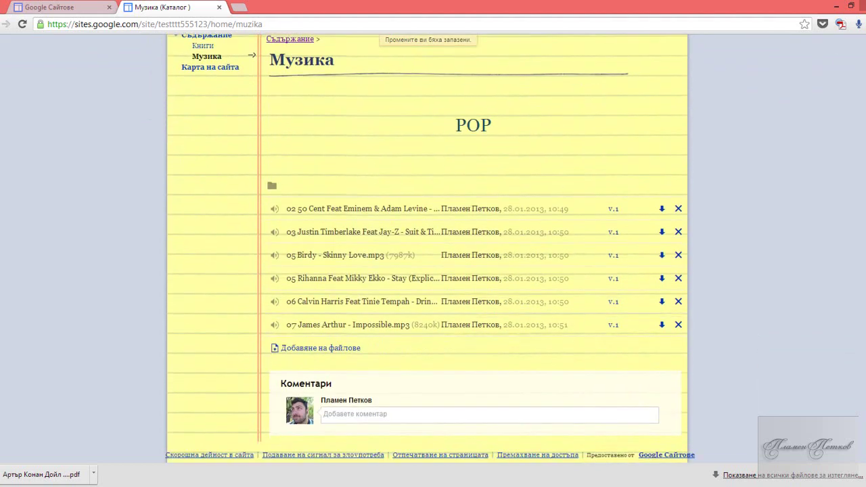
scroll(651, 124, up, 2)
click(233, 102)
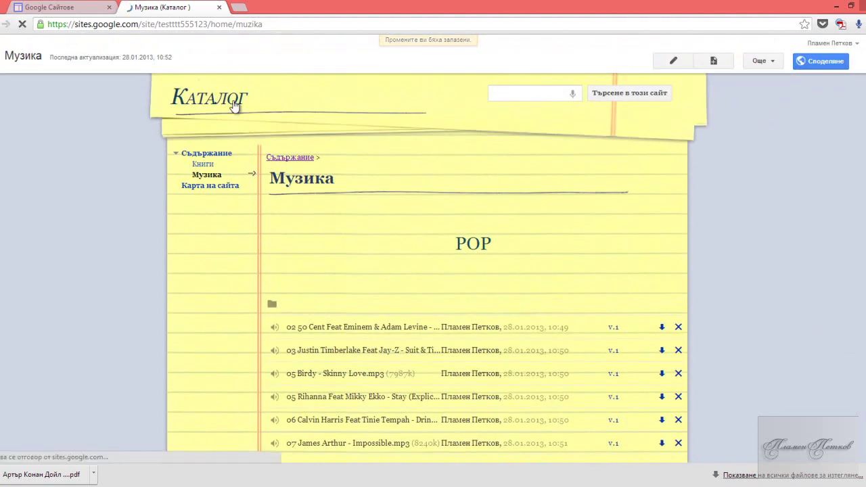
click(297, 223)
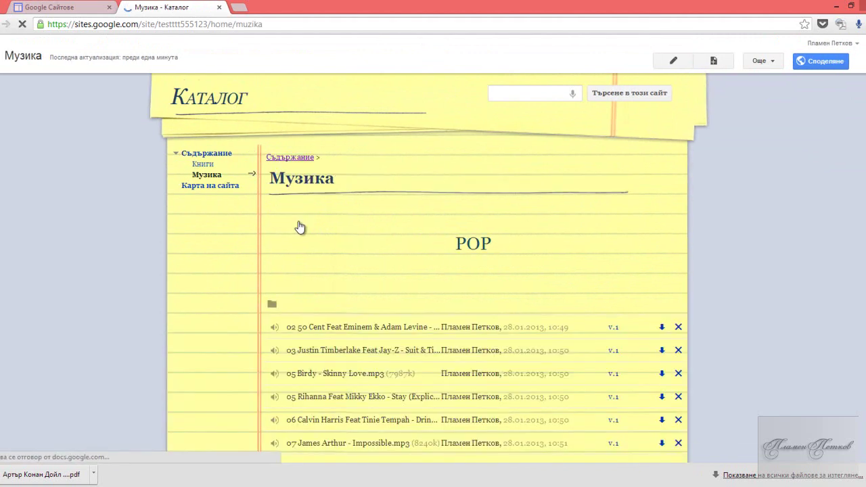
scroll(670, 233, down, 2)
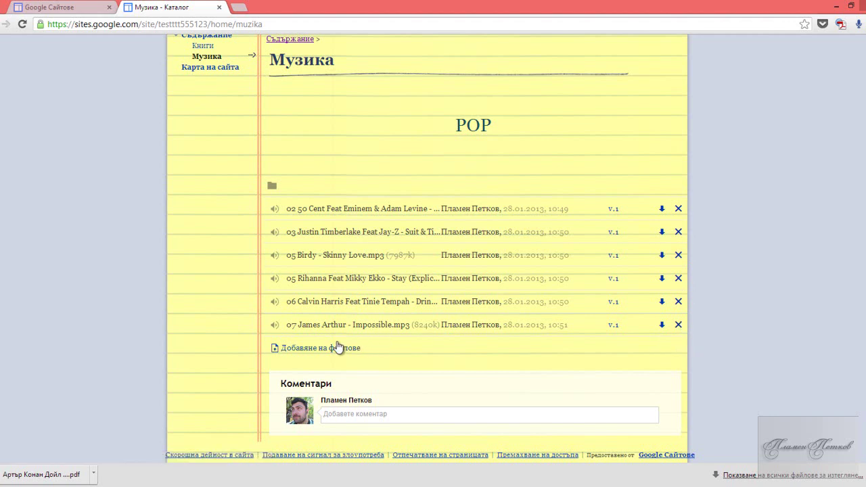
scroll(334, 348, up, 2)
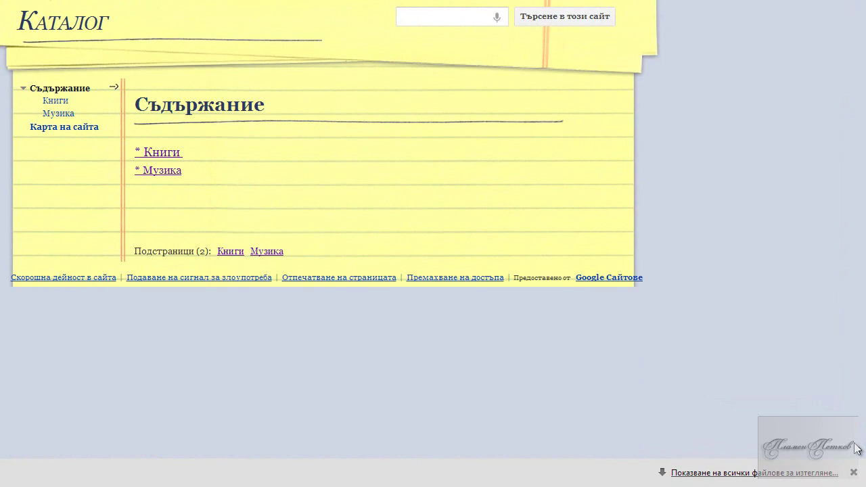
click(169, 171)
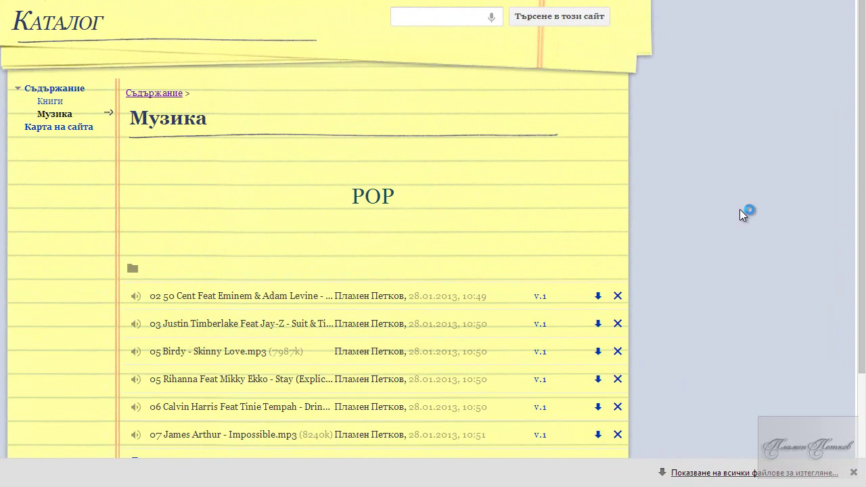
scroll(861, 203, down, 1)
scroll(318, 243, up, 1)
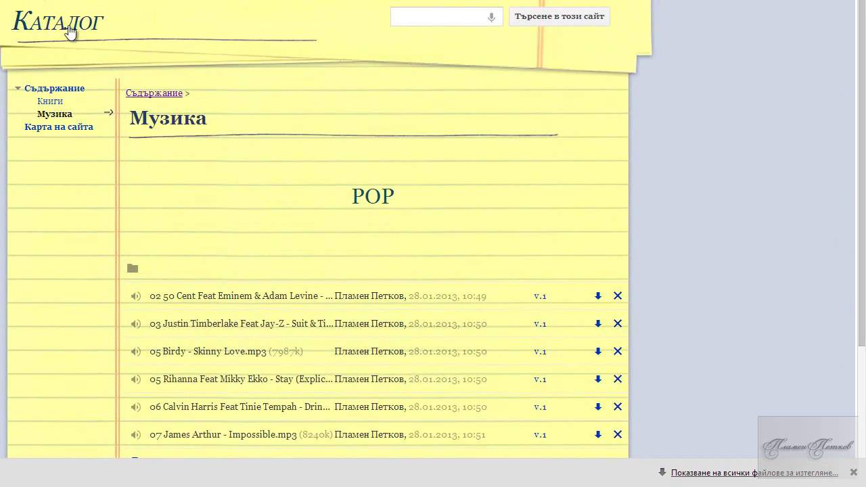
click(69, 31)
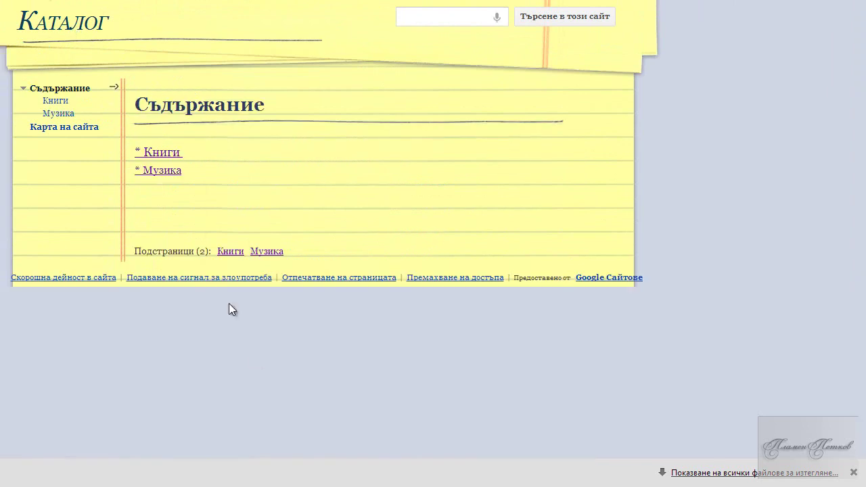